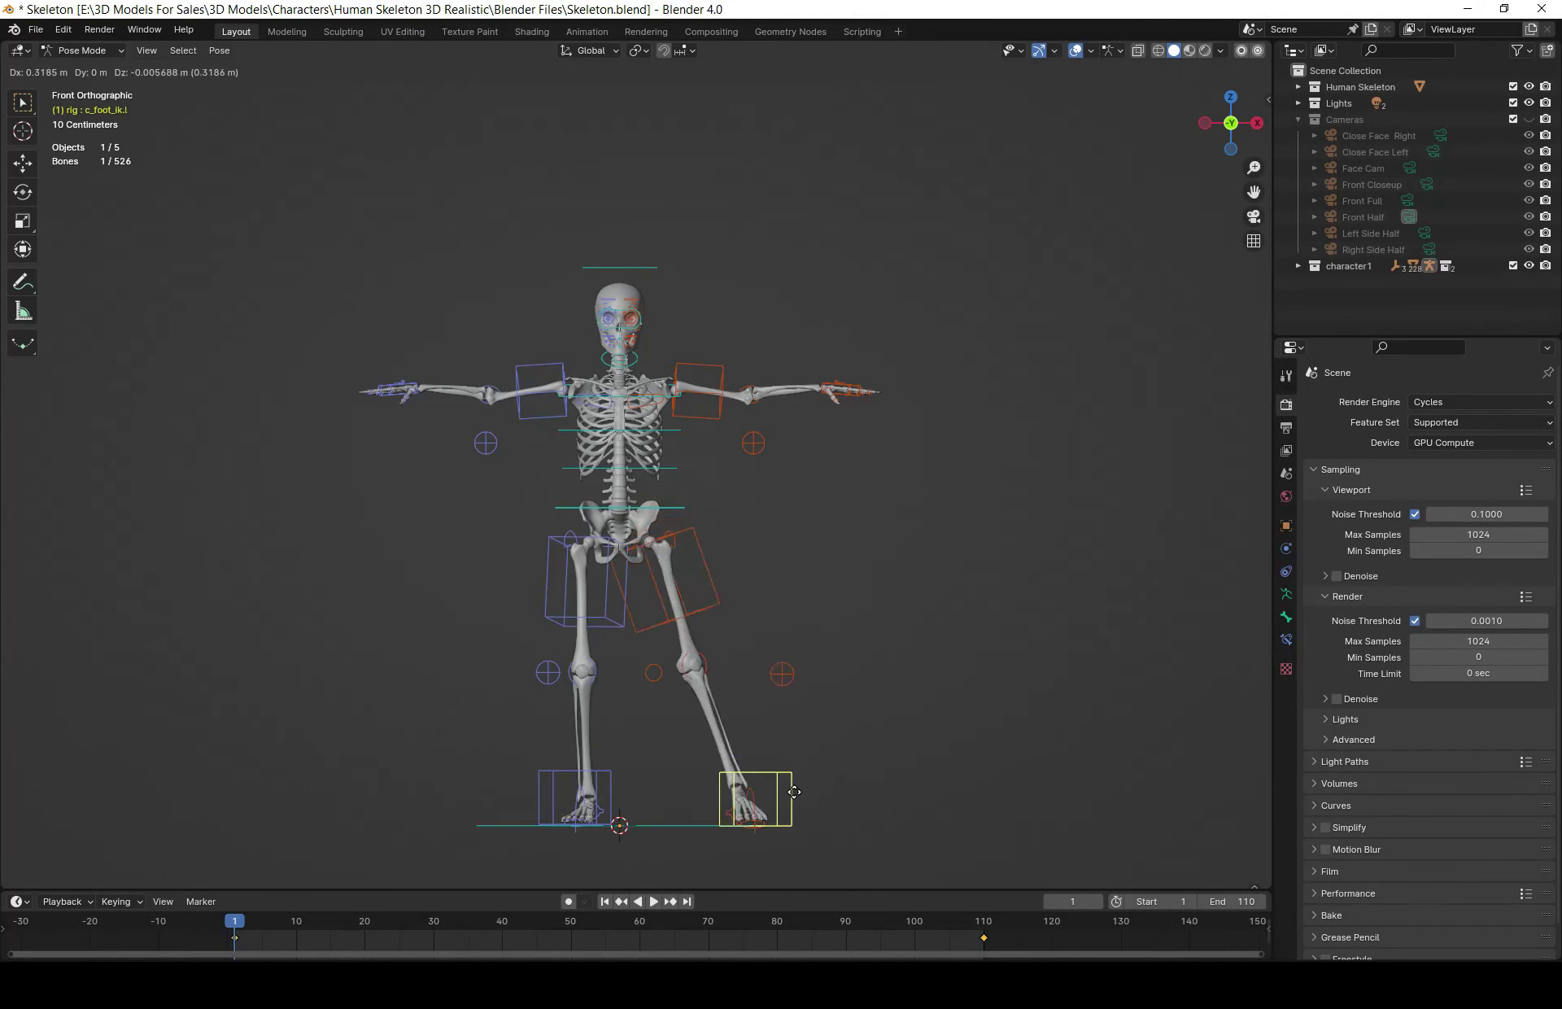
Raise the left foot IK to hip height, crouch both feet, then lower them flat
drag(1032, 619, 844, 456)
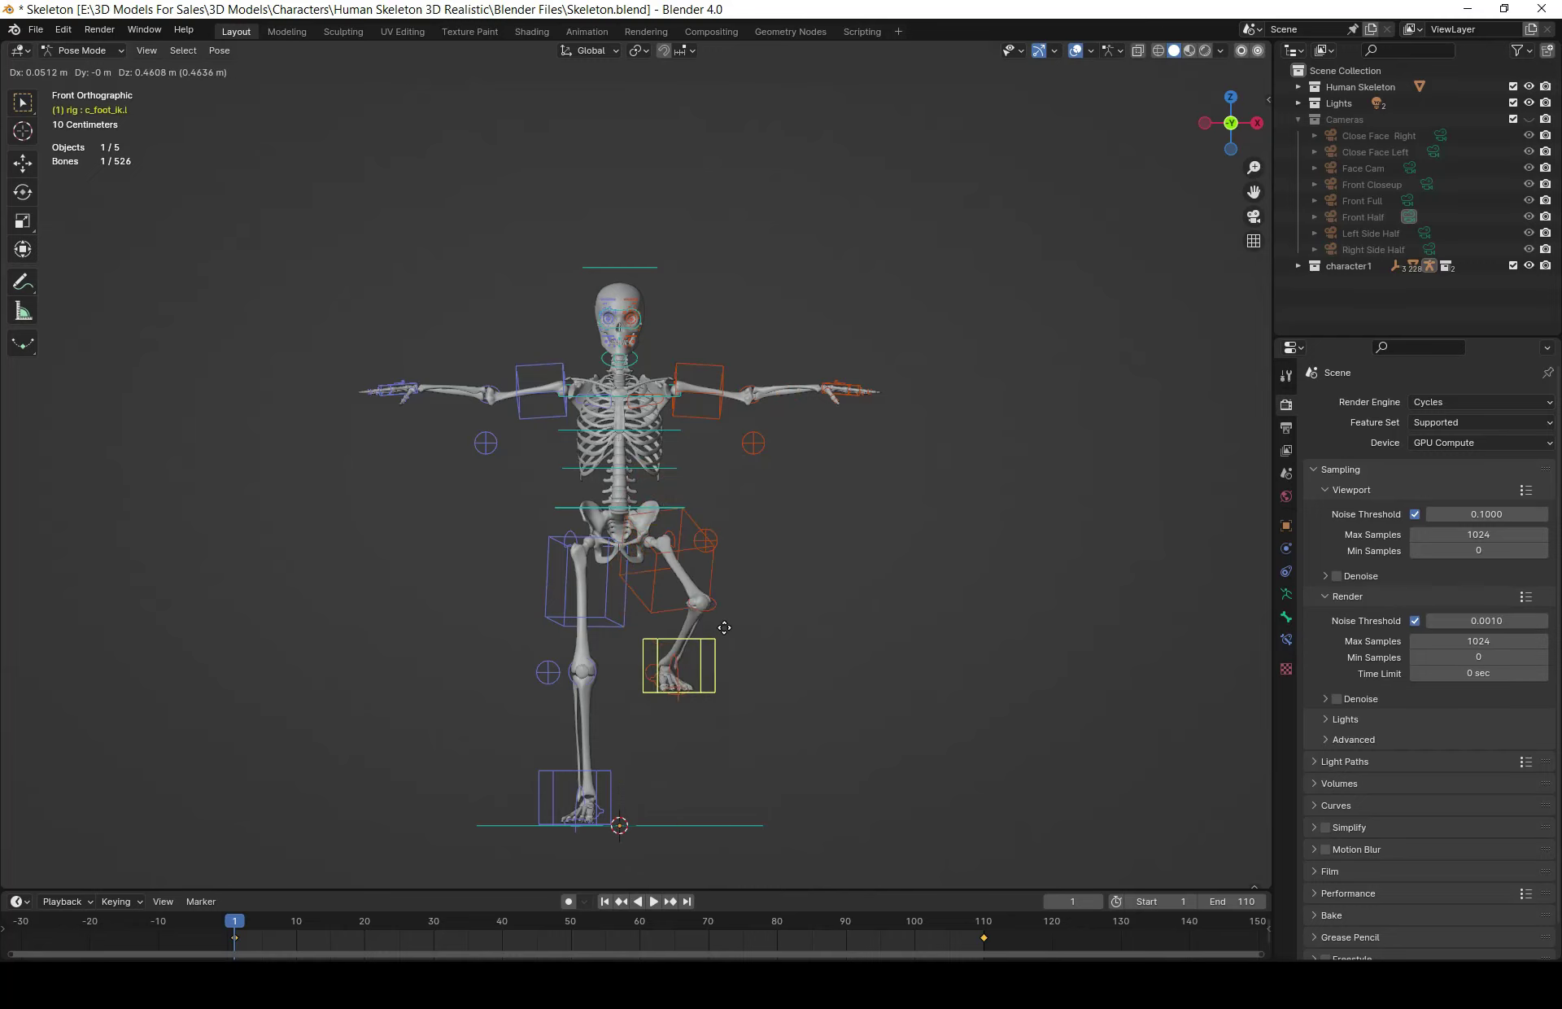
drag(717, 777, 708, 793)
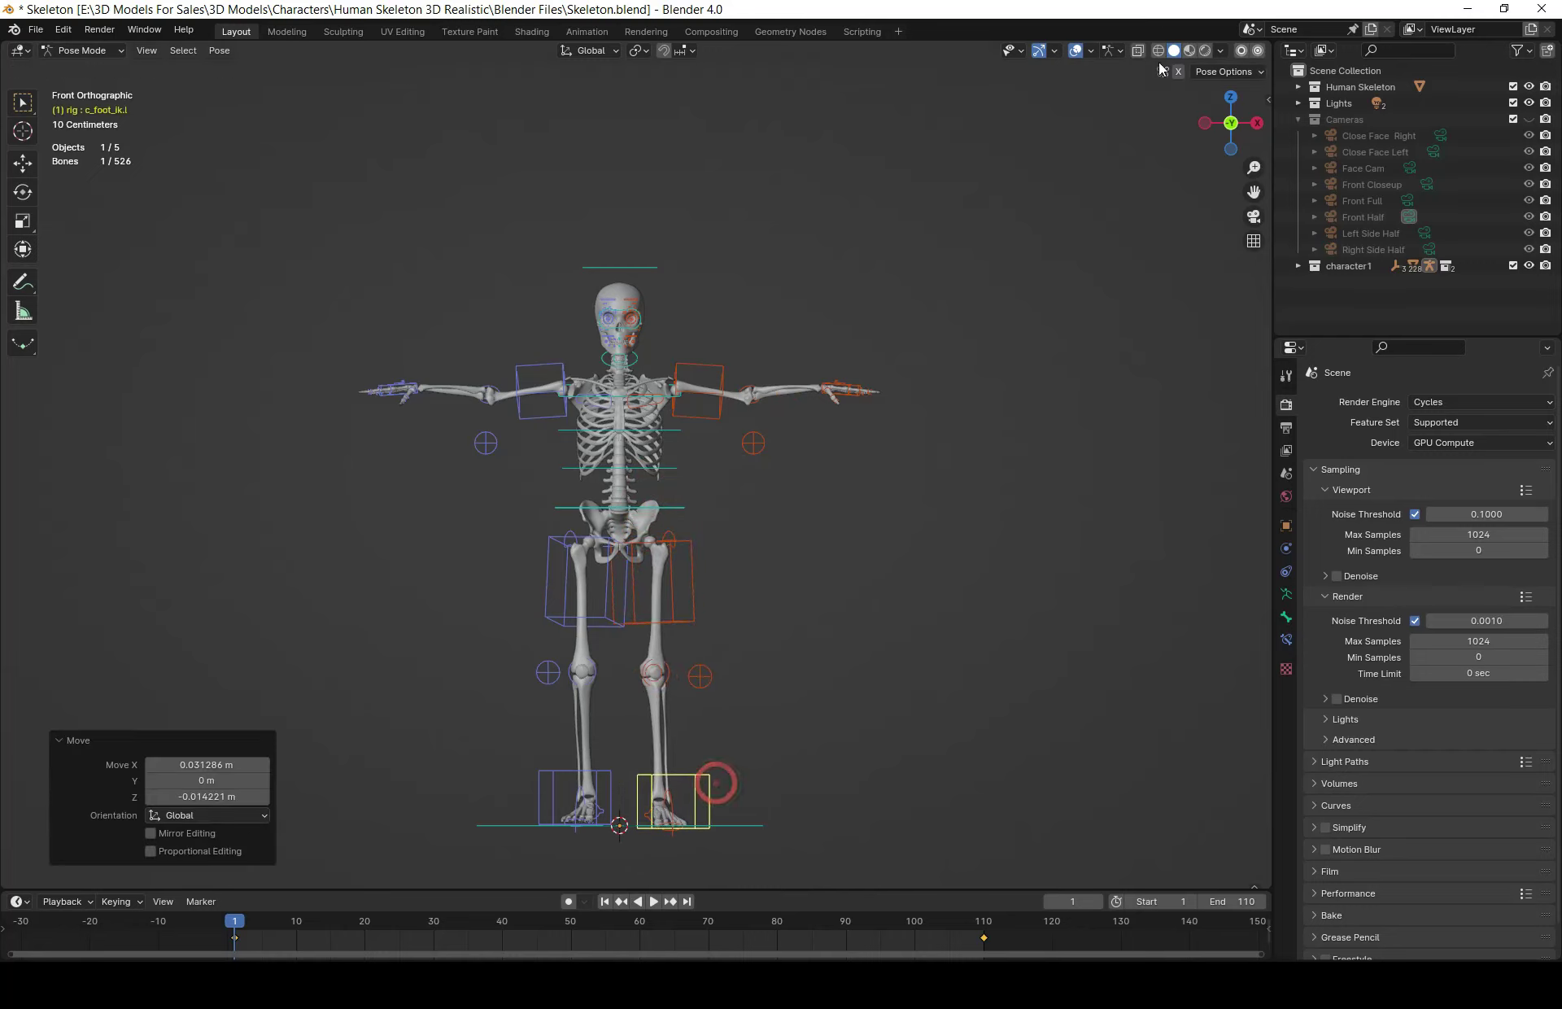
drag(1179, 78, 810, 371)
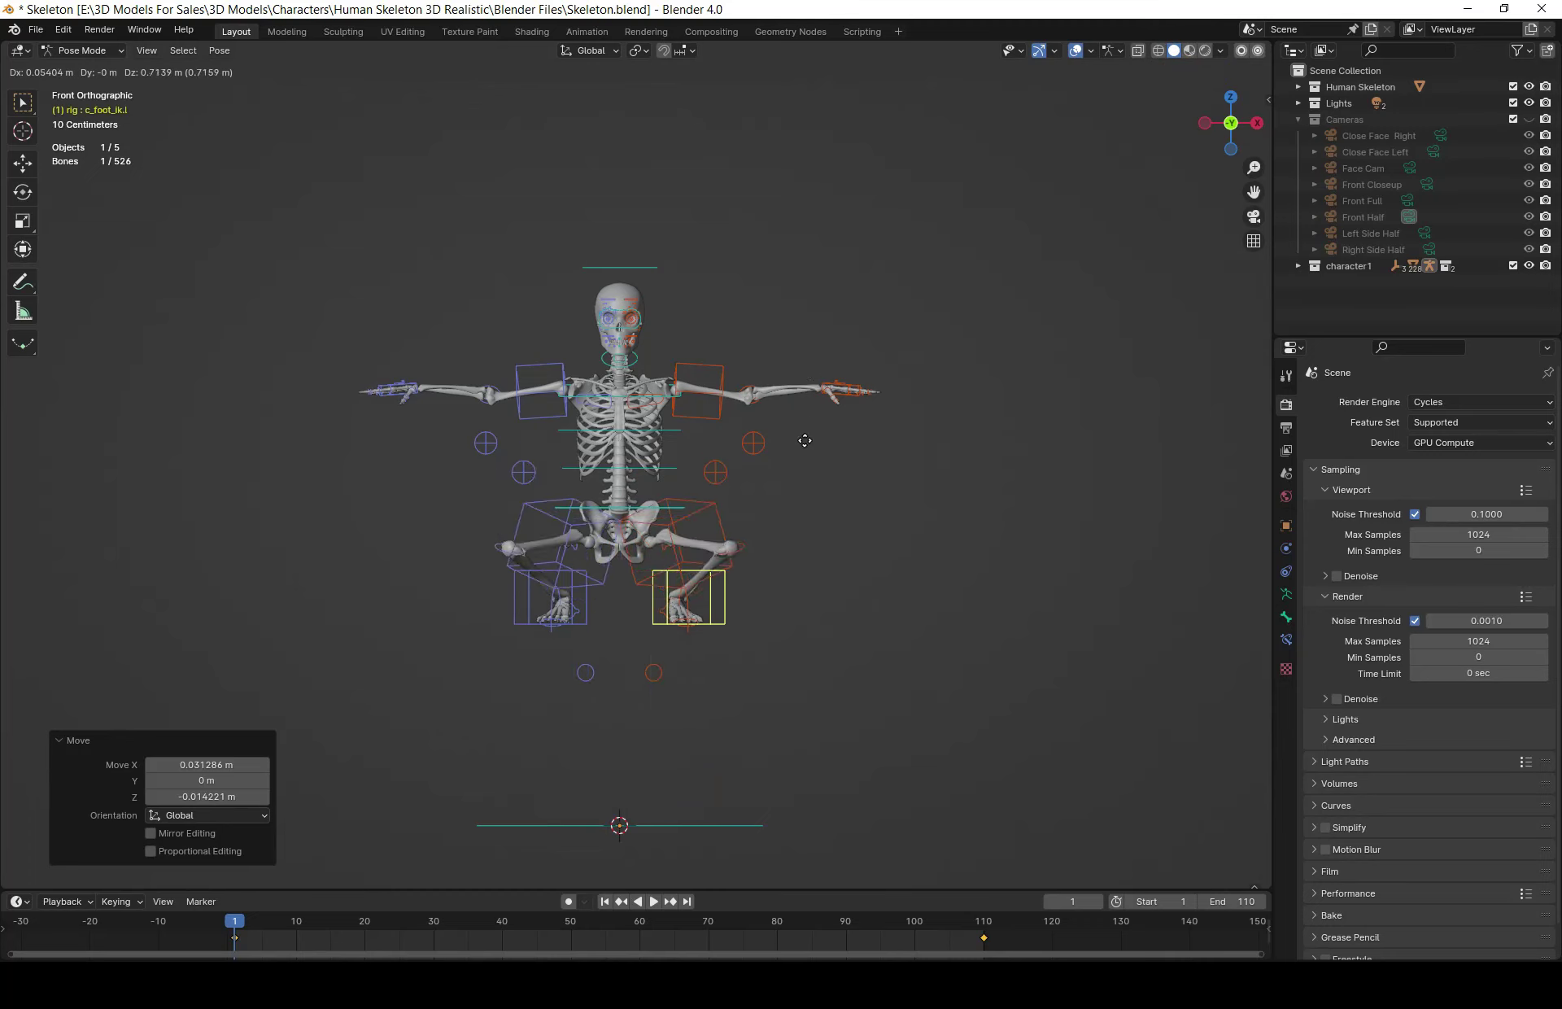
drag(805, 440, 793, 379)
mouse_move(792, 541)
mouse_down()
mouse_move(890, 439)
mouse_move(893, 314)
mouse_move(847, 569)
mouse_move(795, 534)
mouse_up()
Lower the arms with the left hand IK control and twist the hands
click(842, 397)
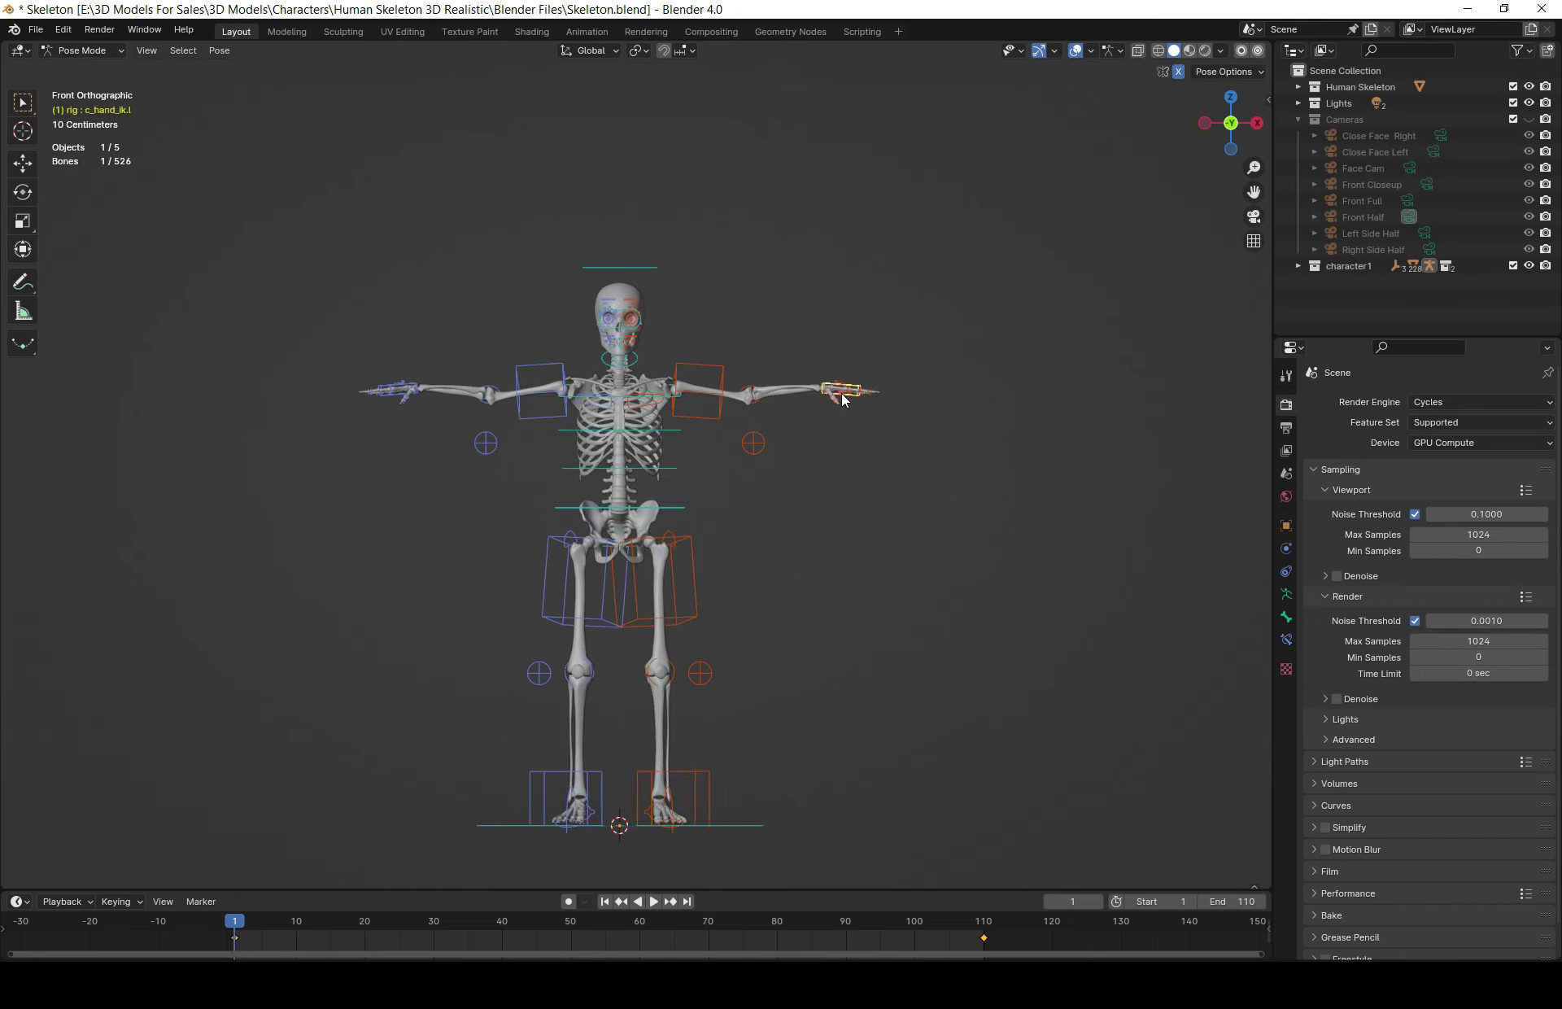
key(r)
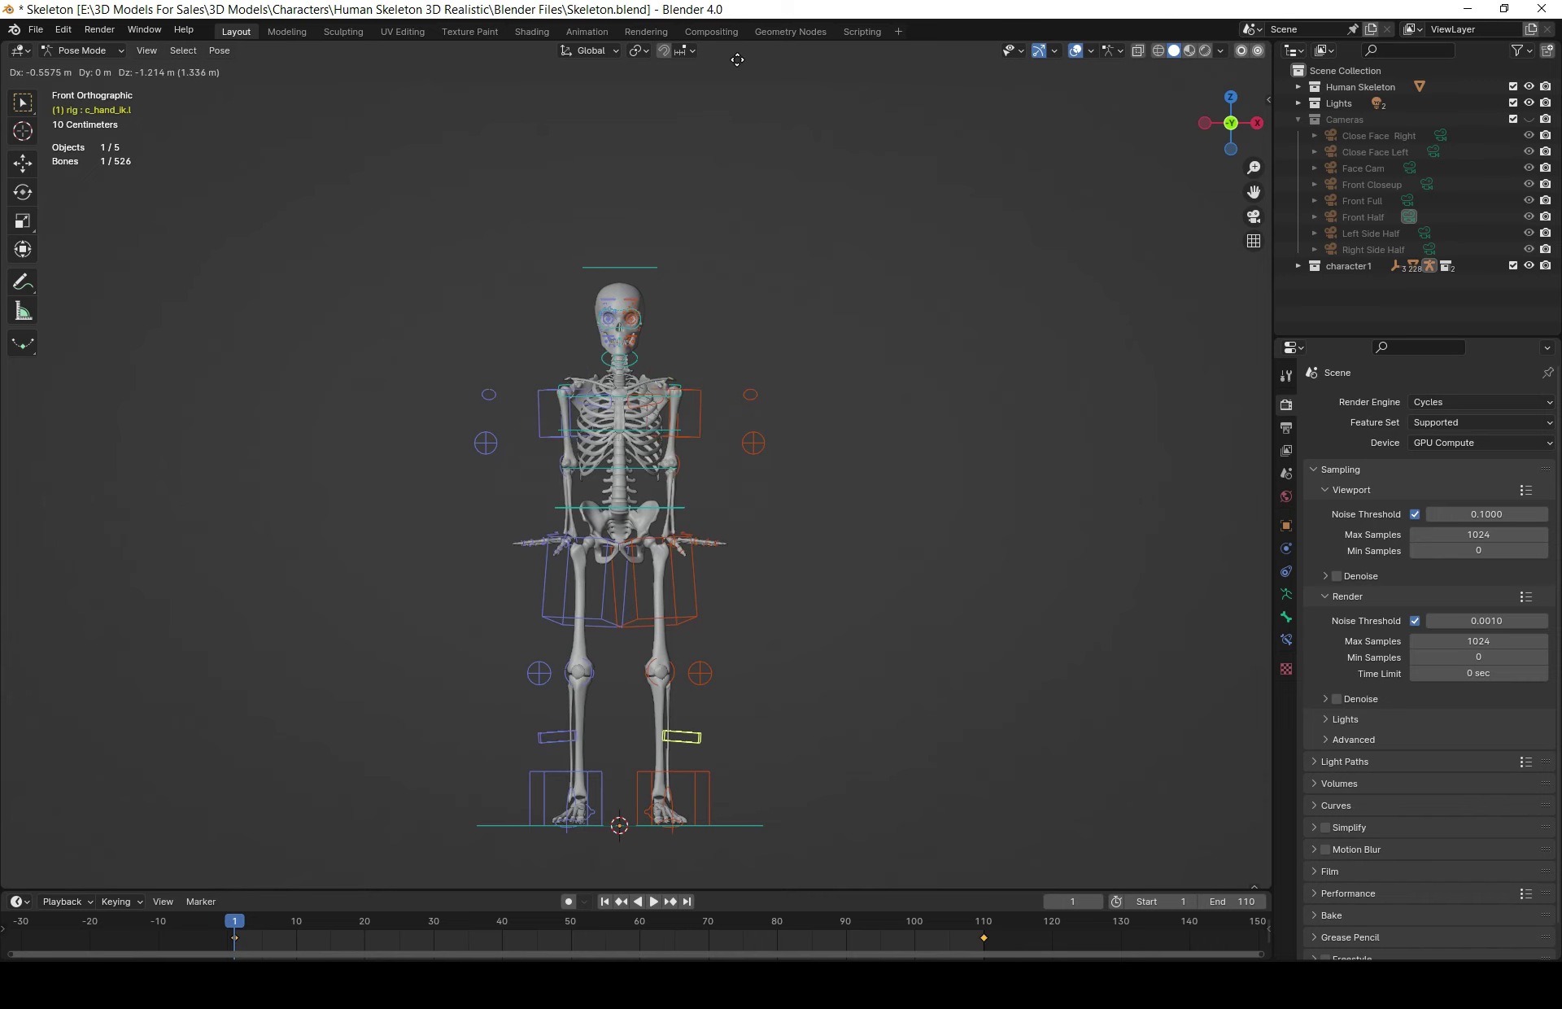
click(915, 644)
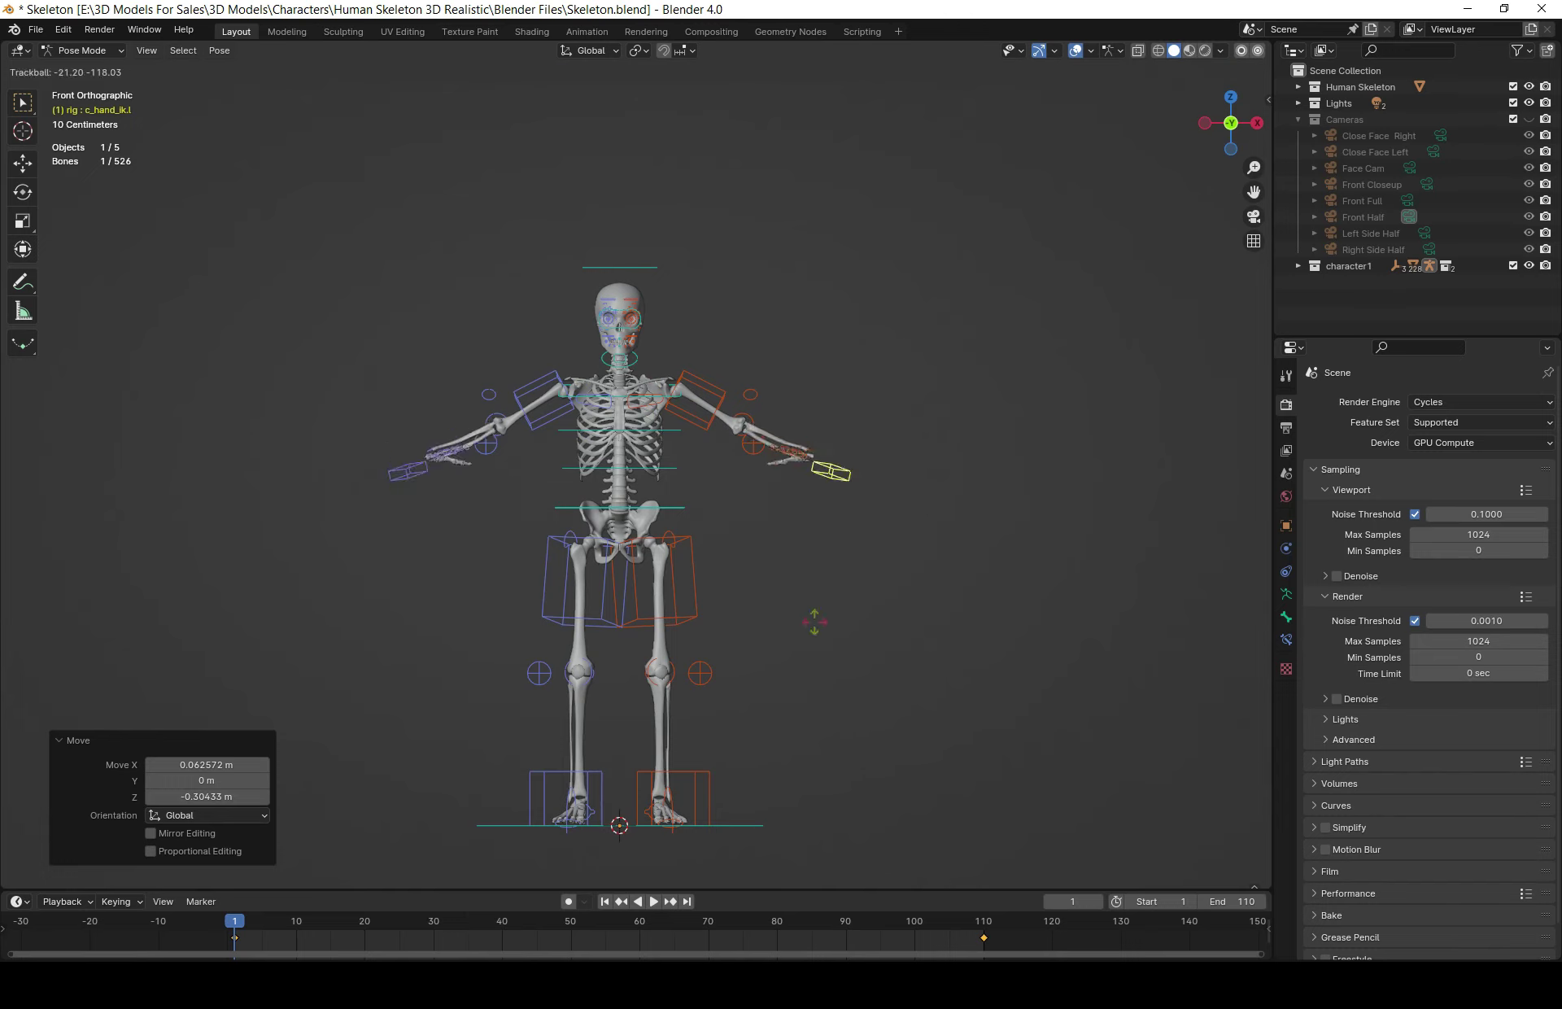
click(917, 405)
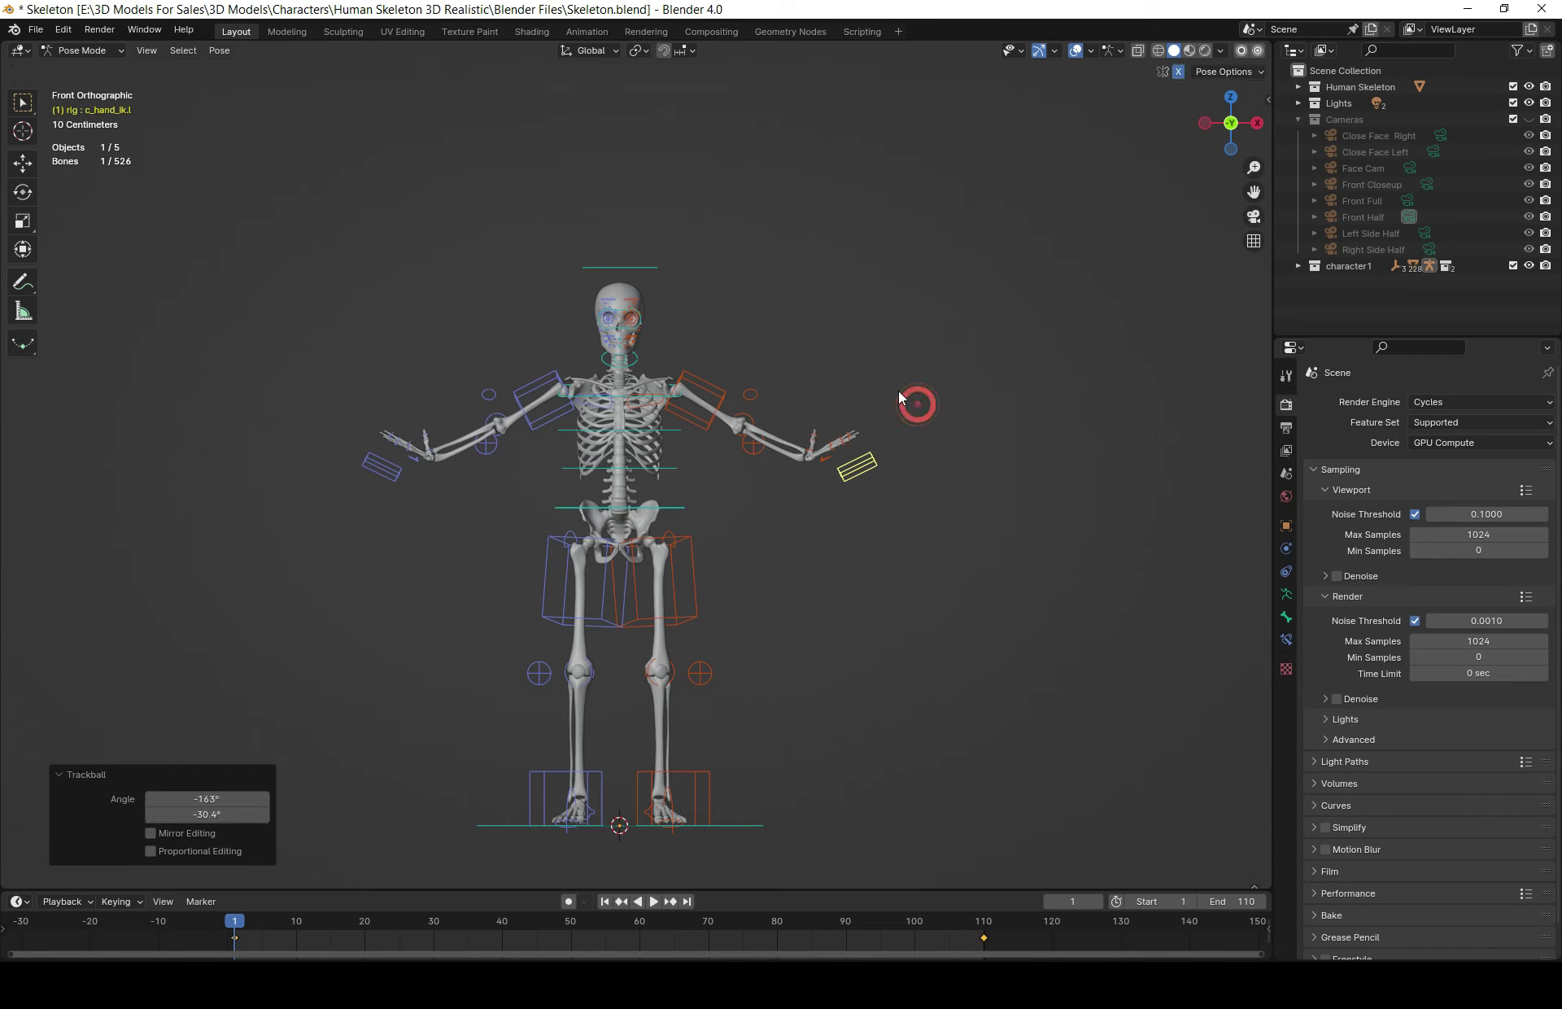
Select all bones and clear all pose transforms back to the T-pose
click(183, 50)
click(872, 269)
key(a)
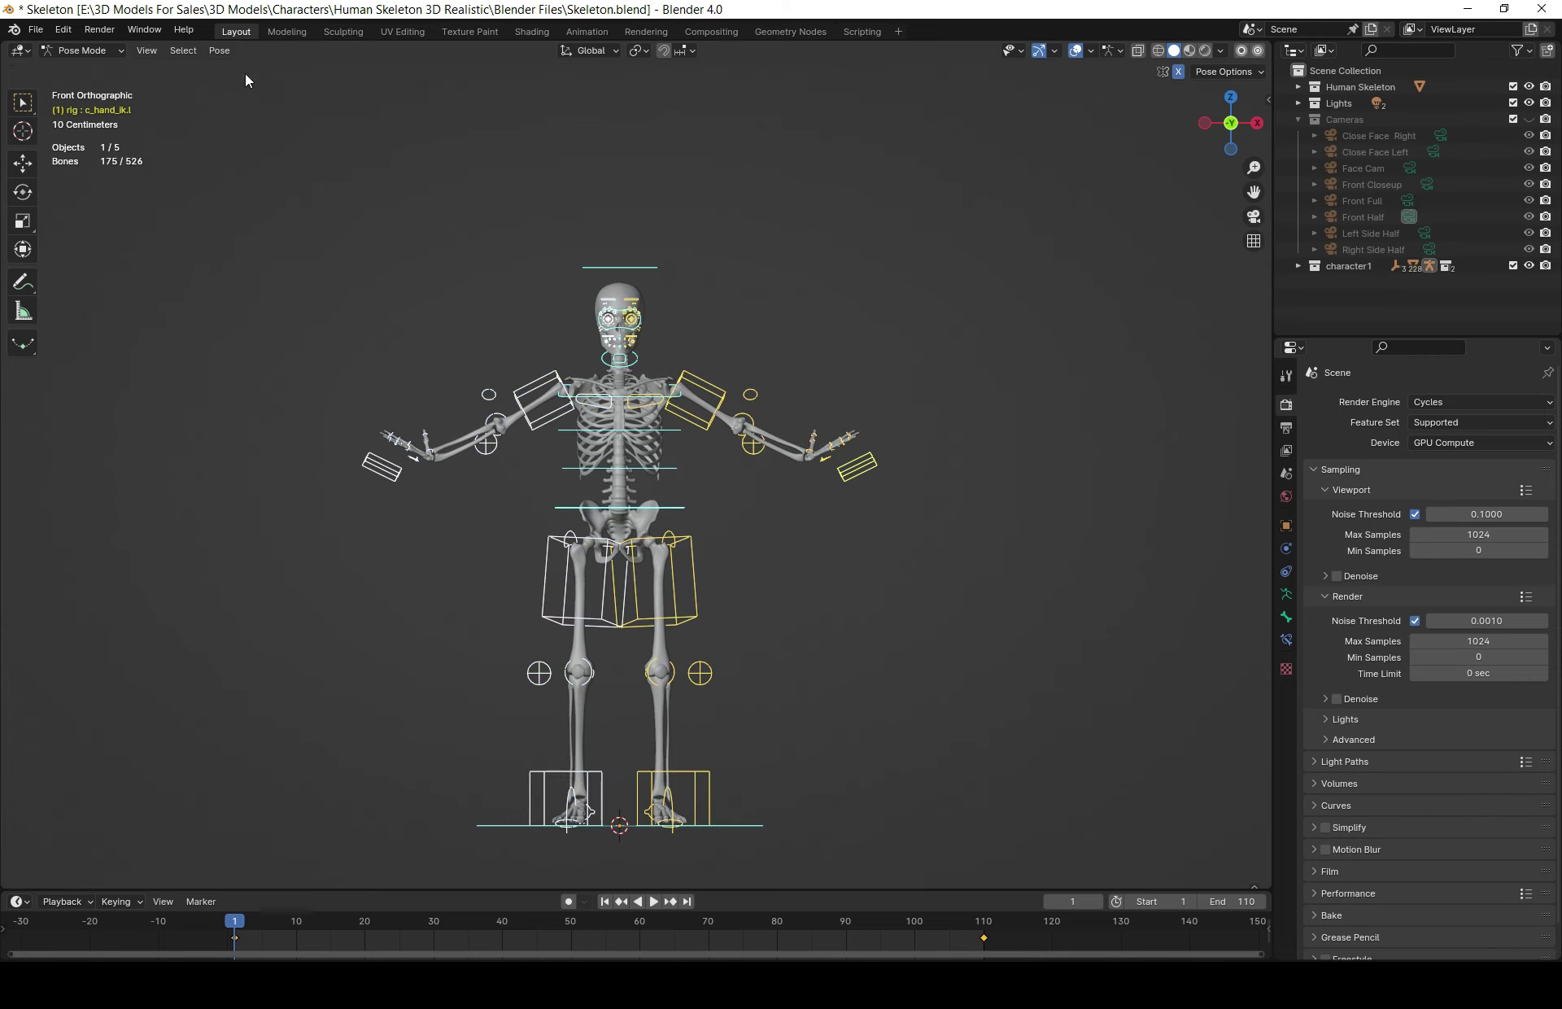
click(219, 50)
click(460, 86)
click(920, 216)
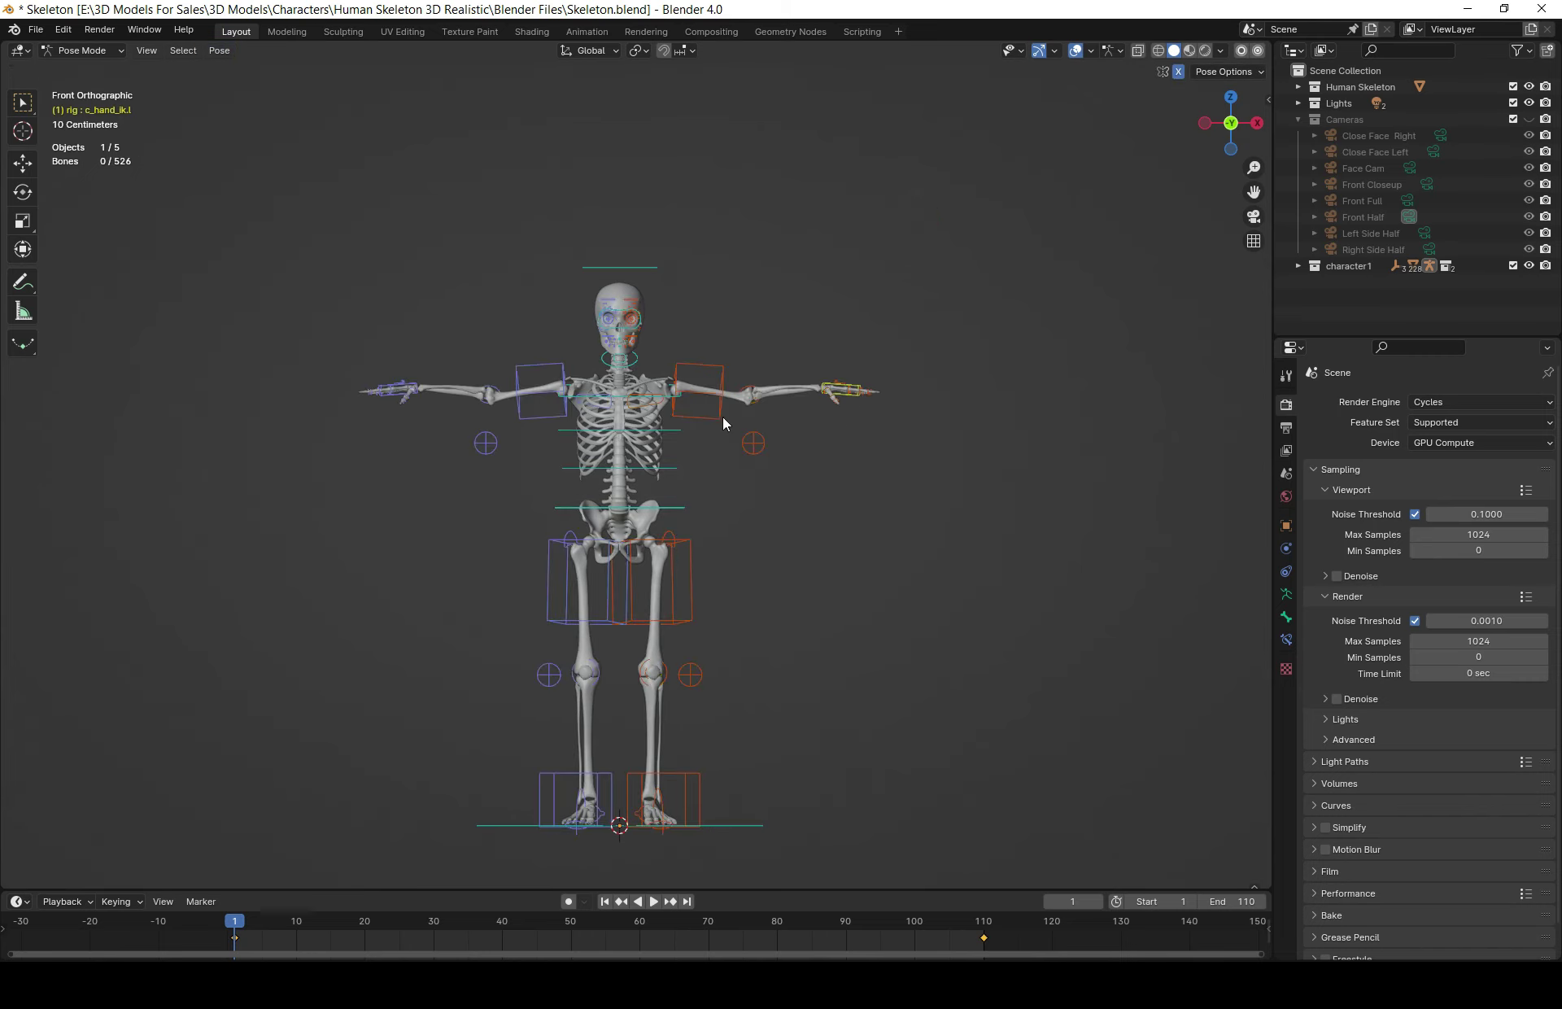
click(692, 593)
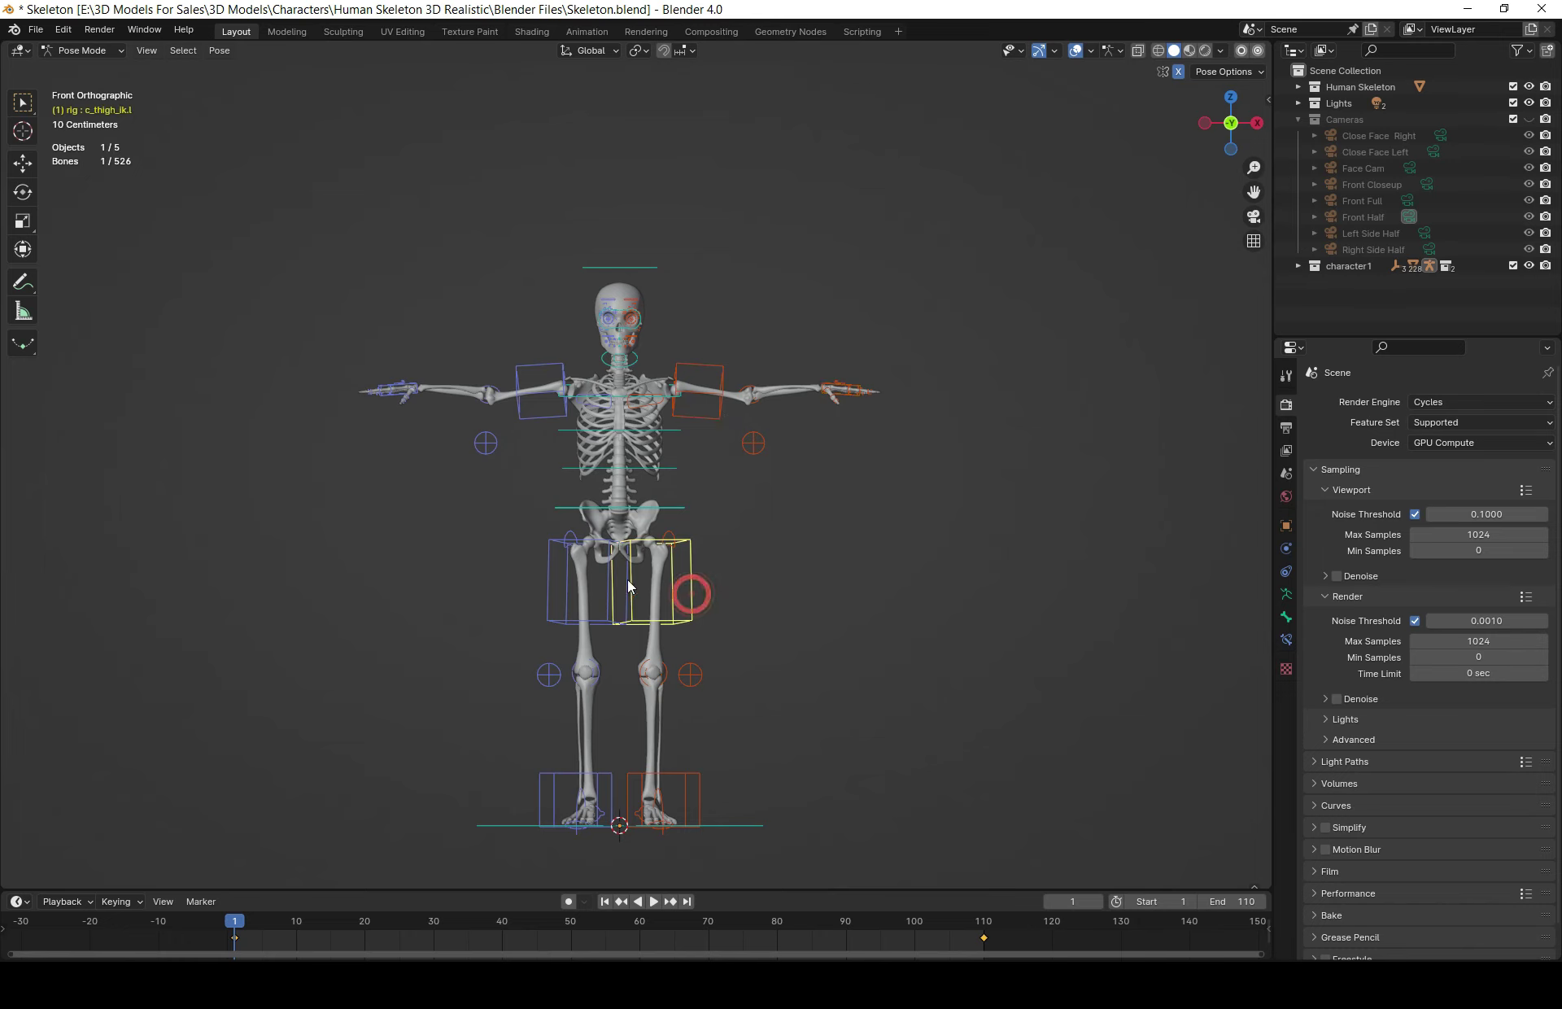
Test-move the left knee pole control
click(703, 676)
key(g)
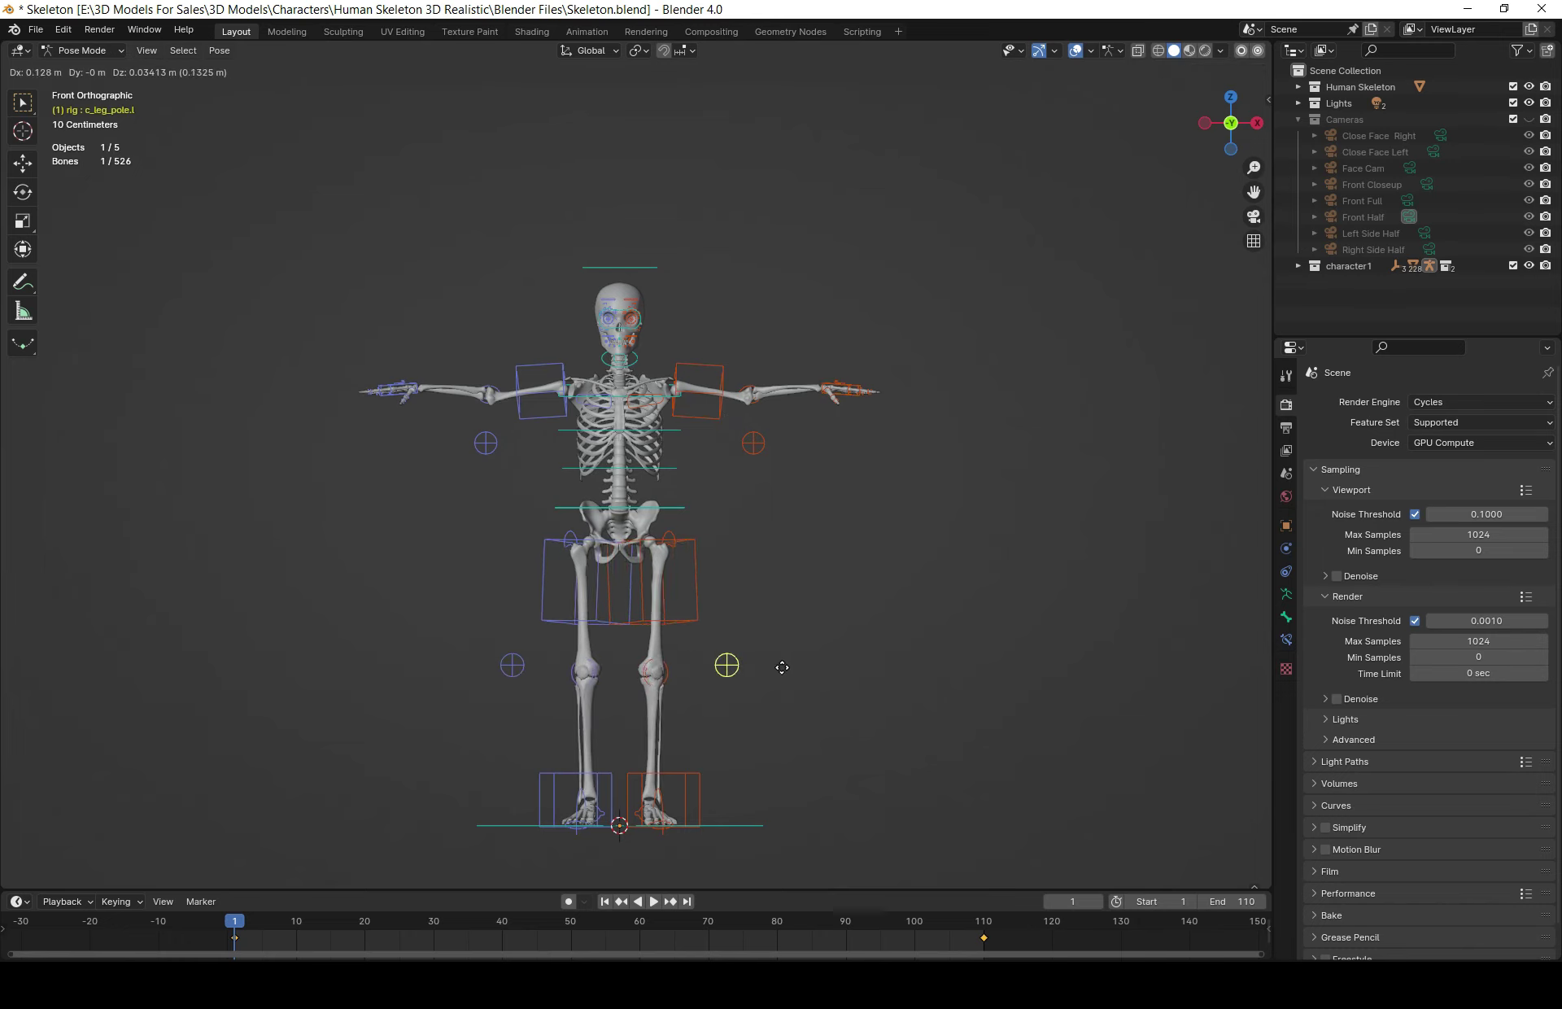
scroll(683, 535, up, 6)
Rotate the root master control on Z then X, cancelling back upright
click(772, 621)
scroll(772, 621, down, 6)
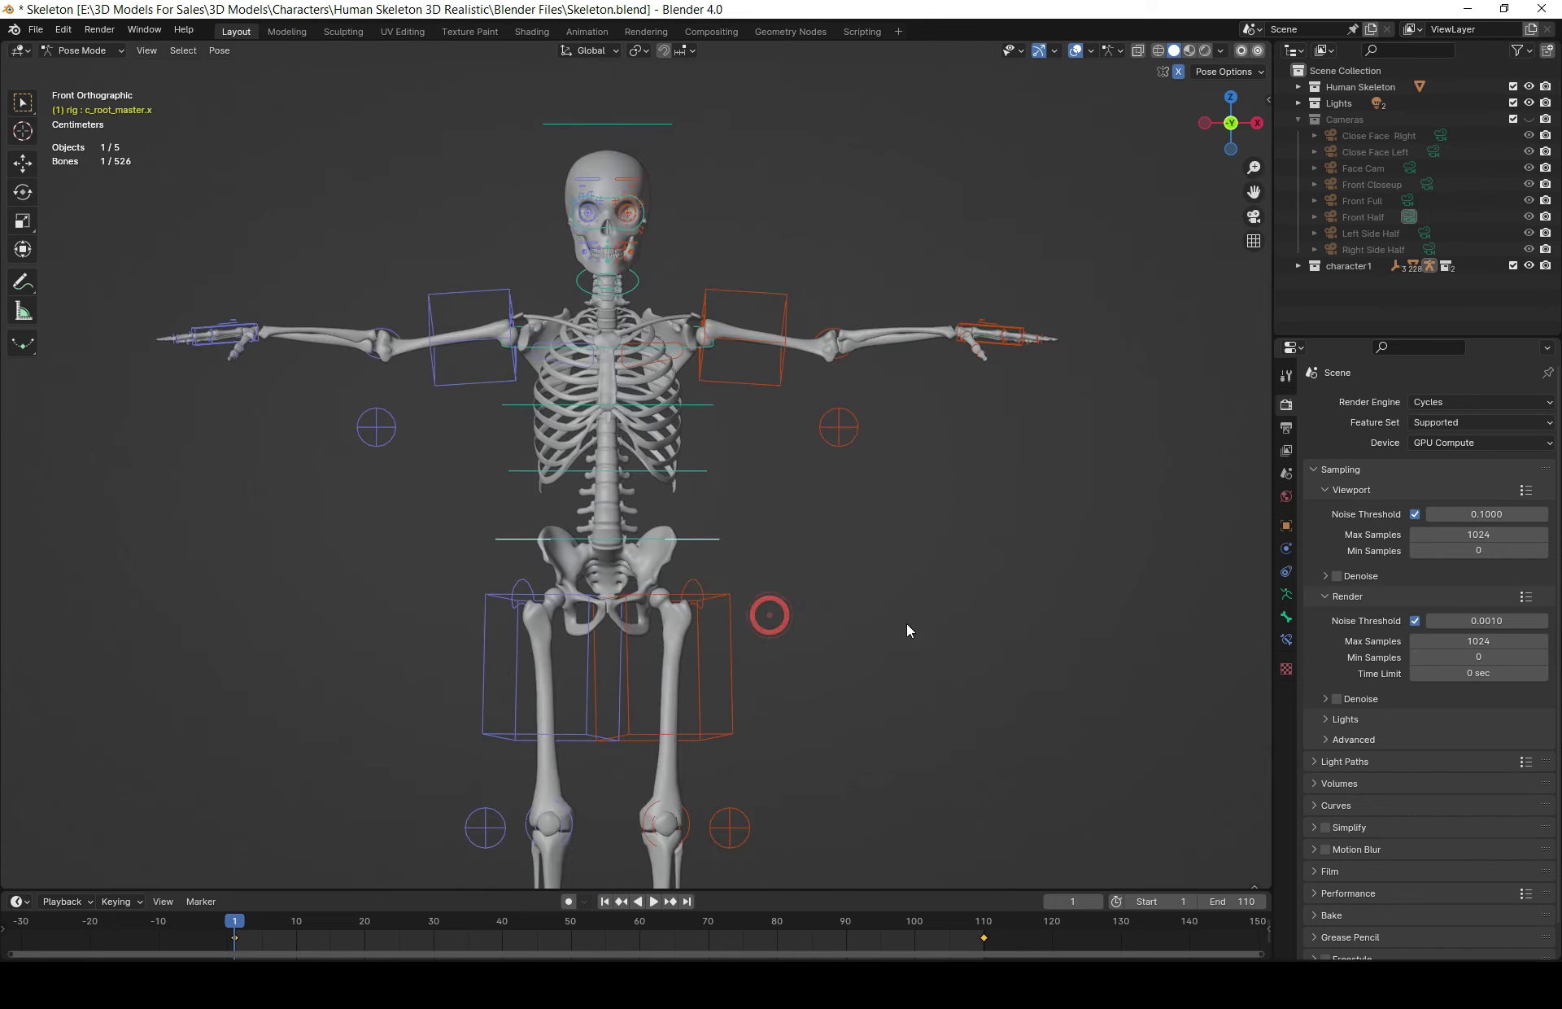
key(r)
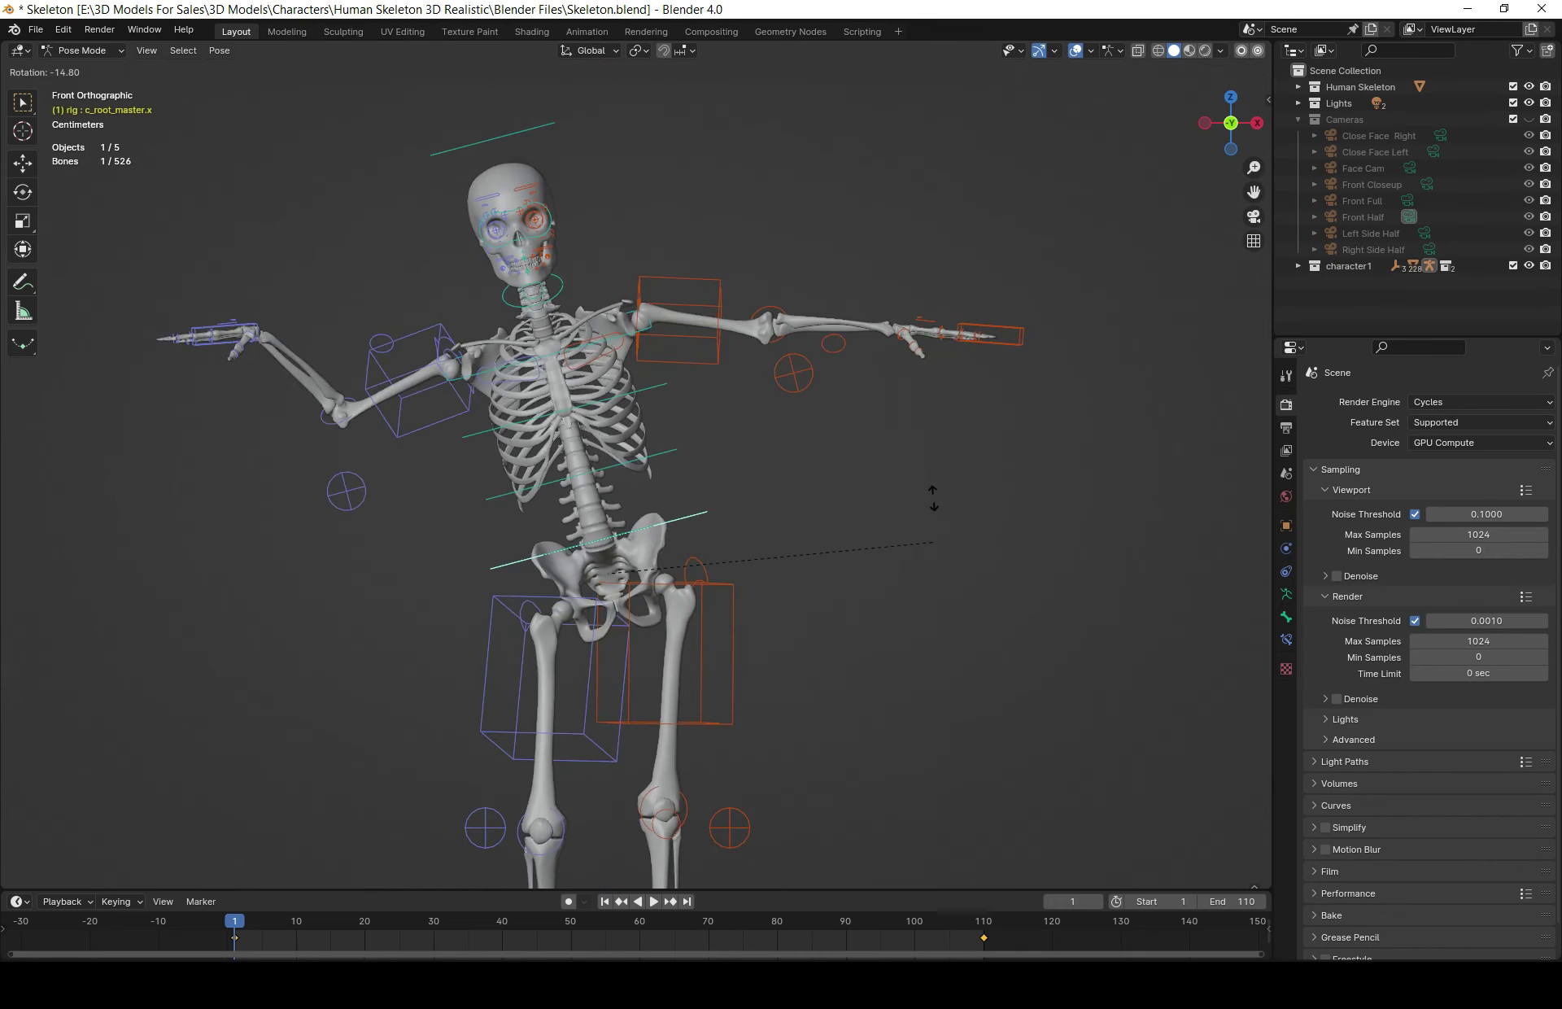
key(z)
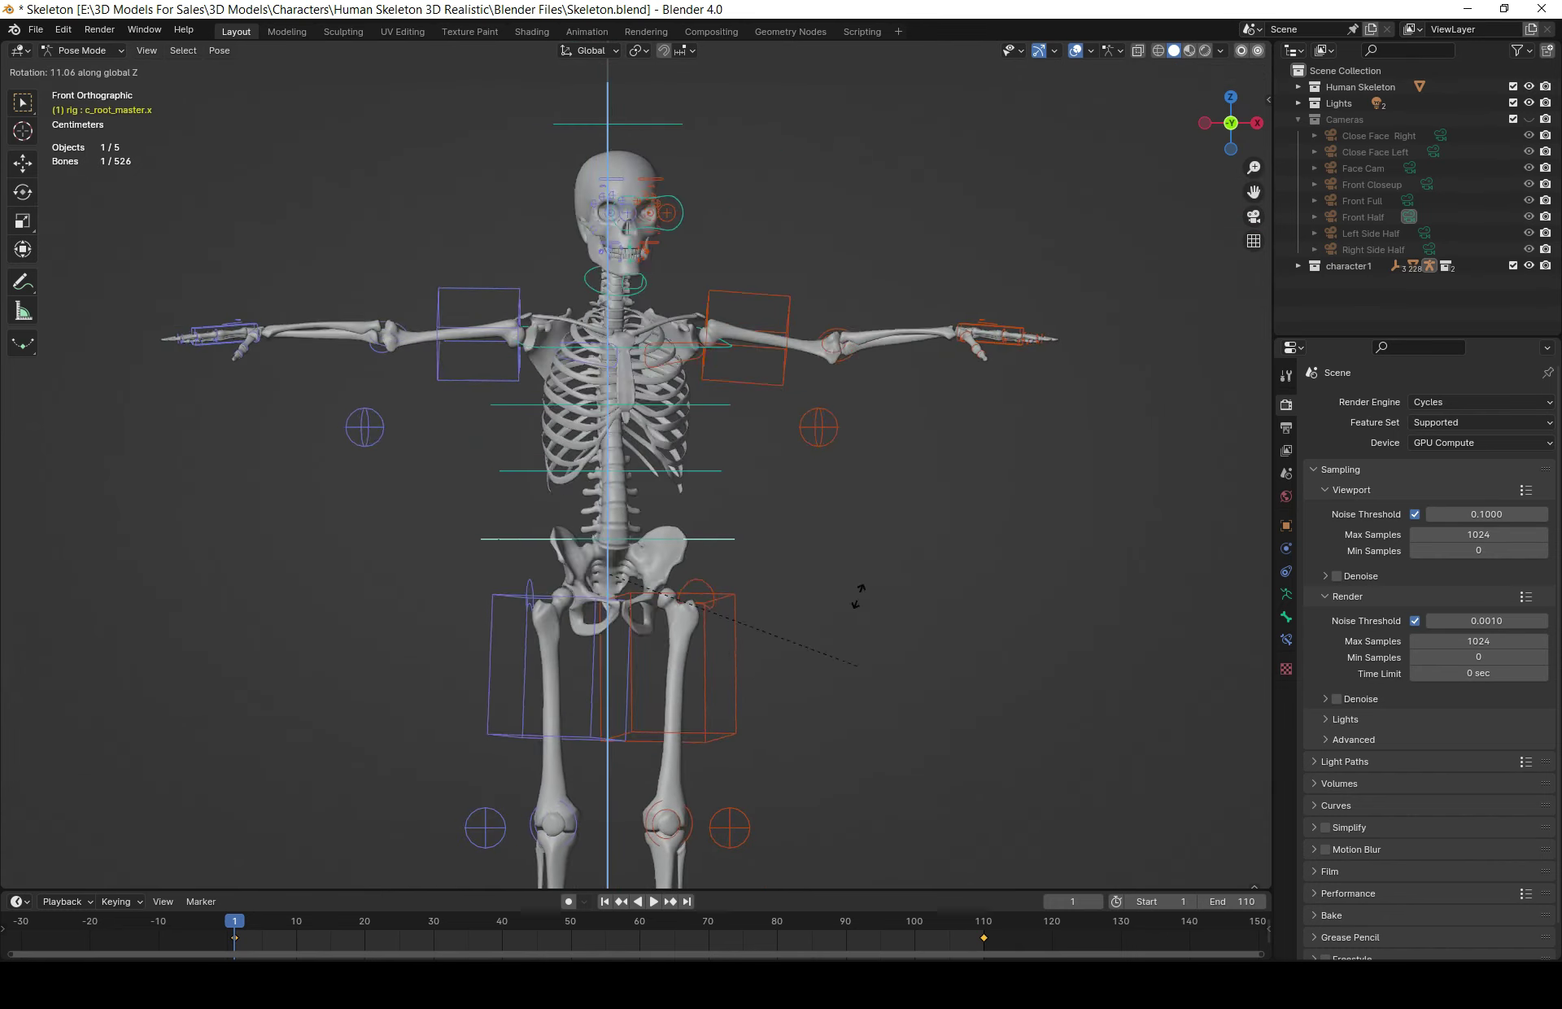
key(x)
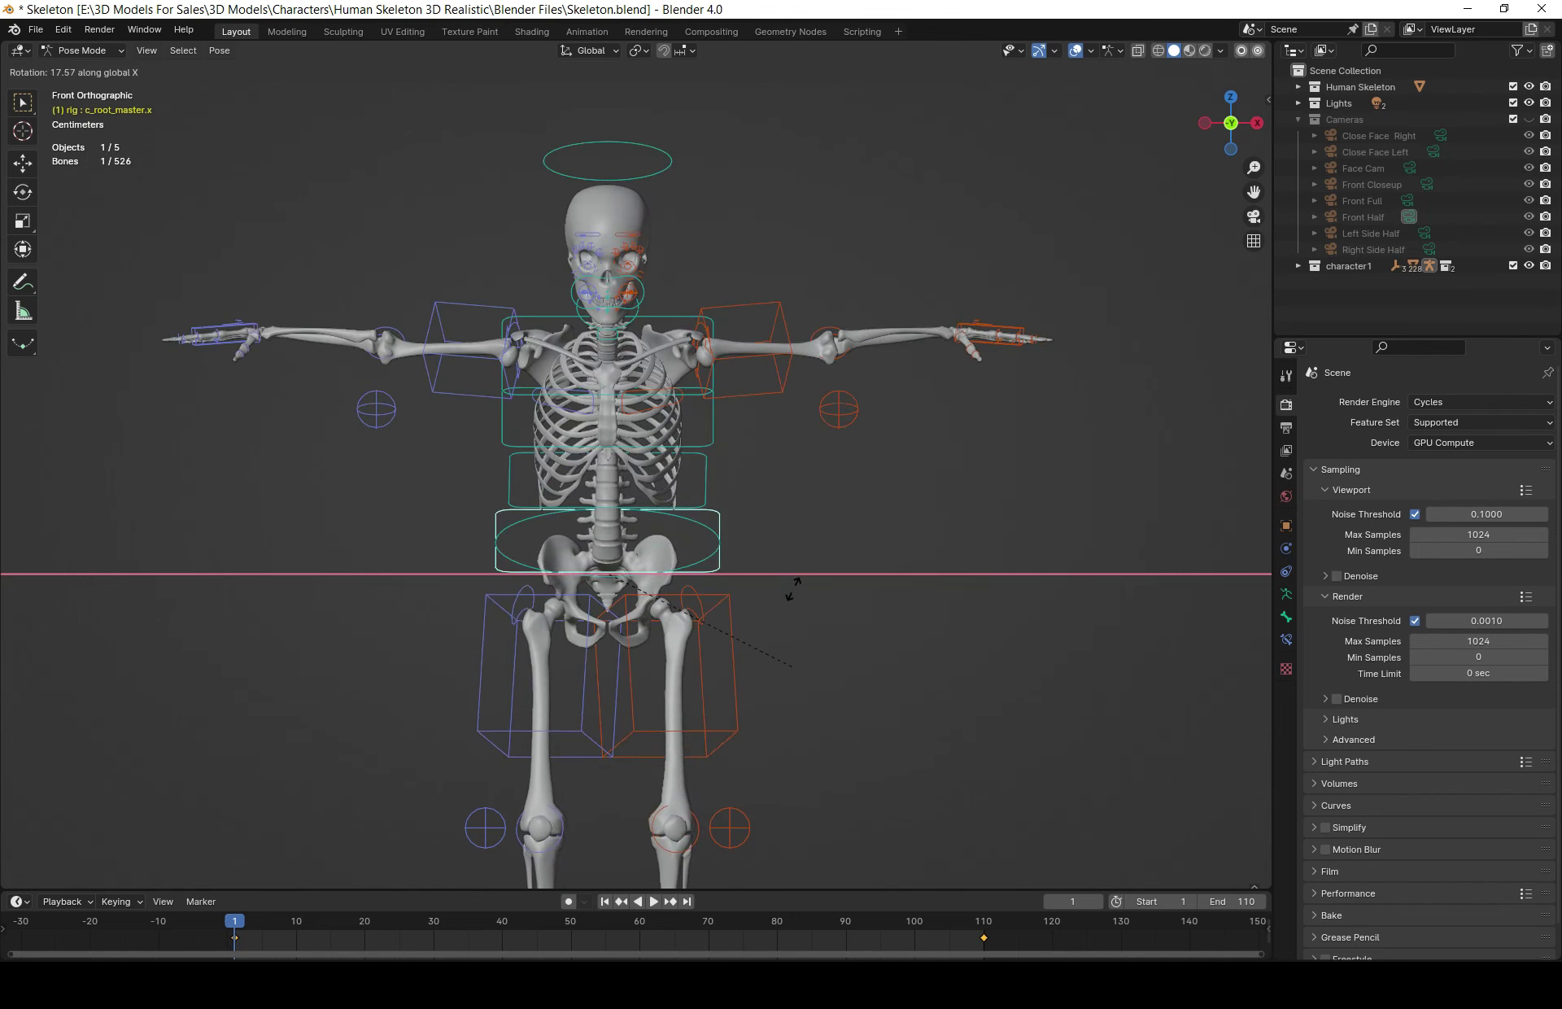
key(Escape)
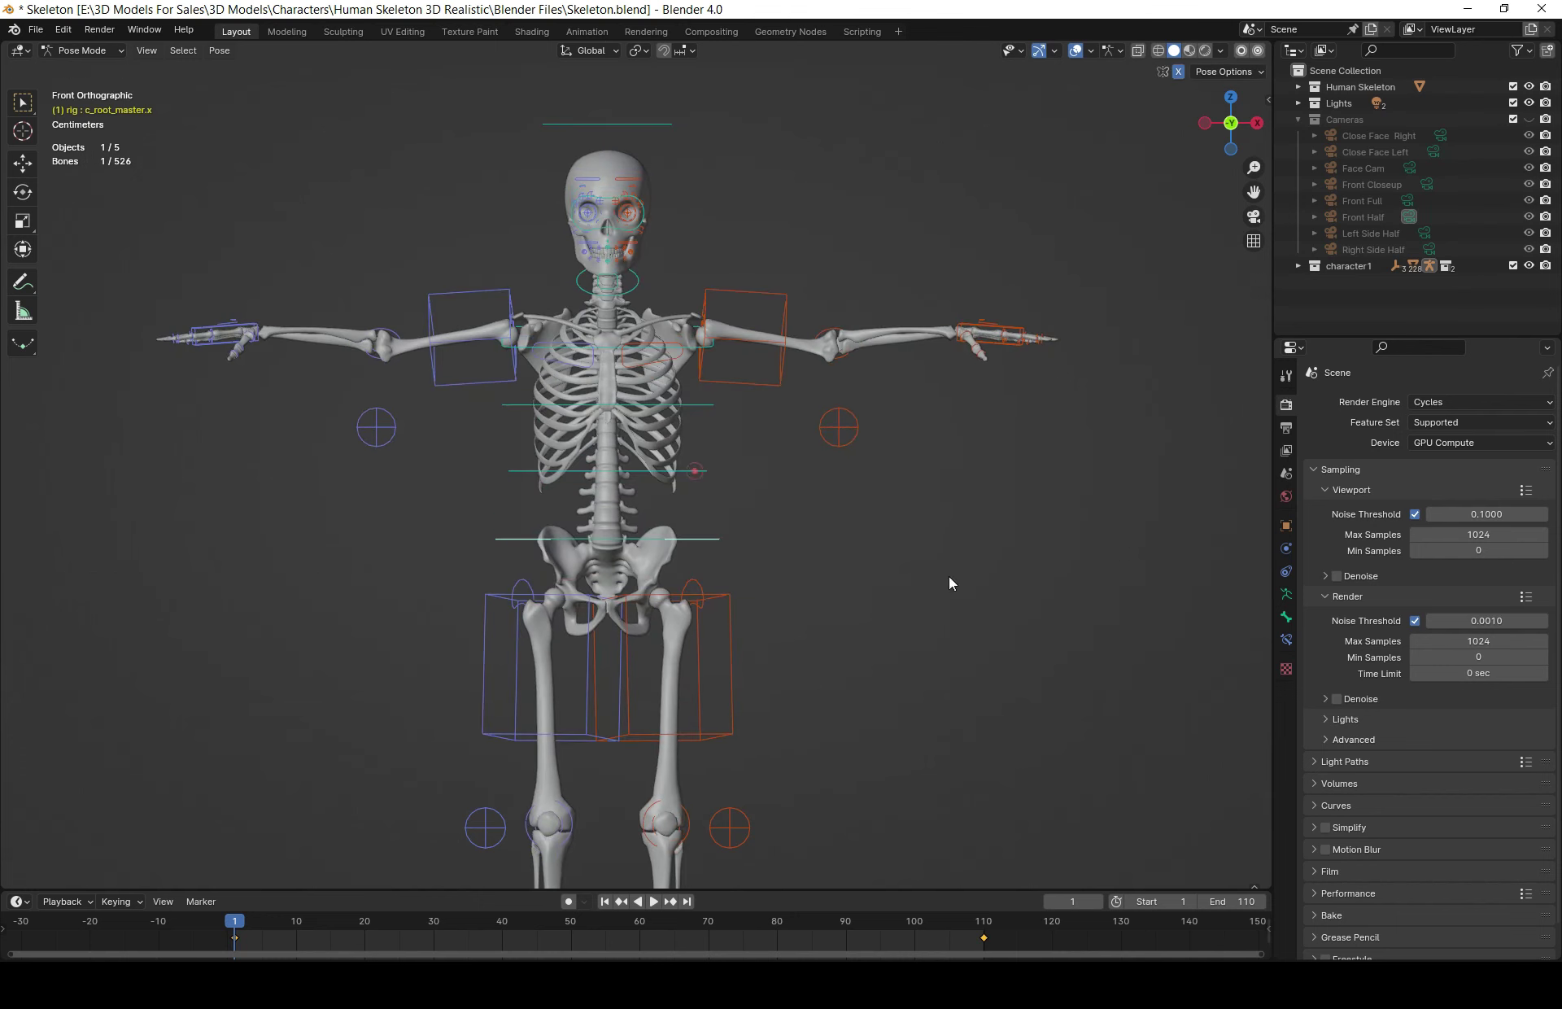
click(692, 470)
Rotate the lower spine control on Z then X, then cancel
key(r)
key(z)
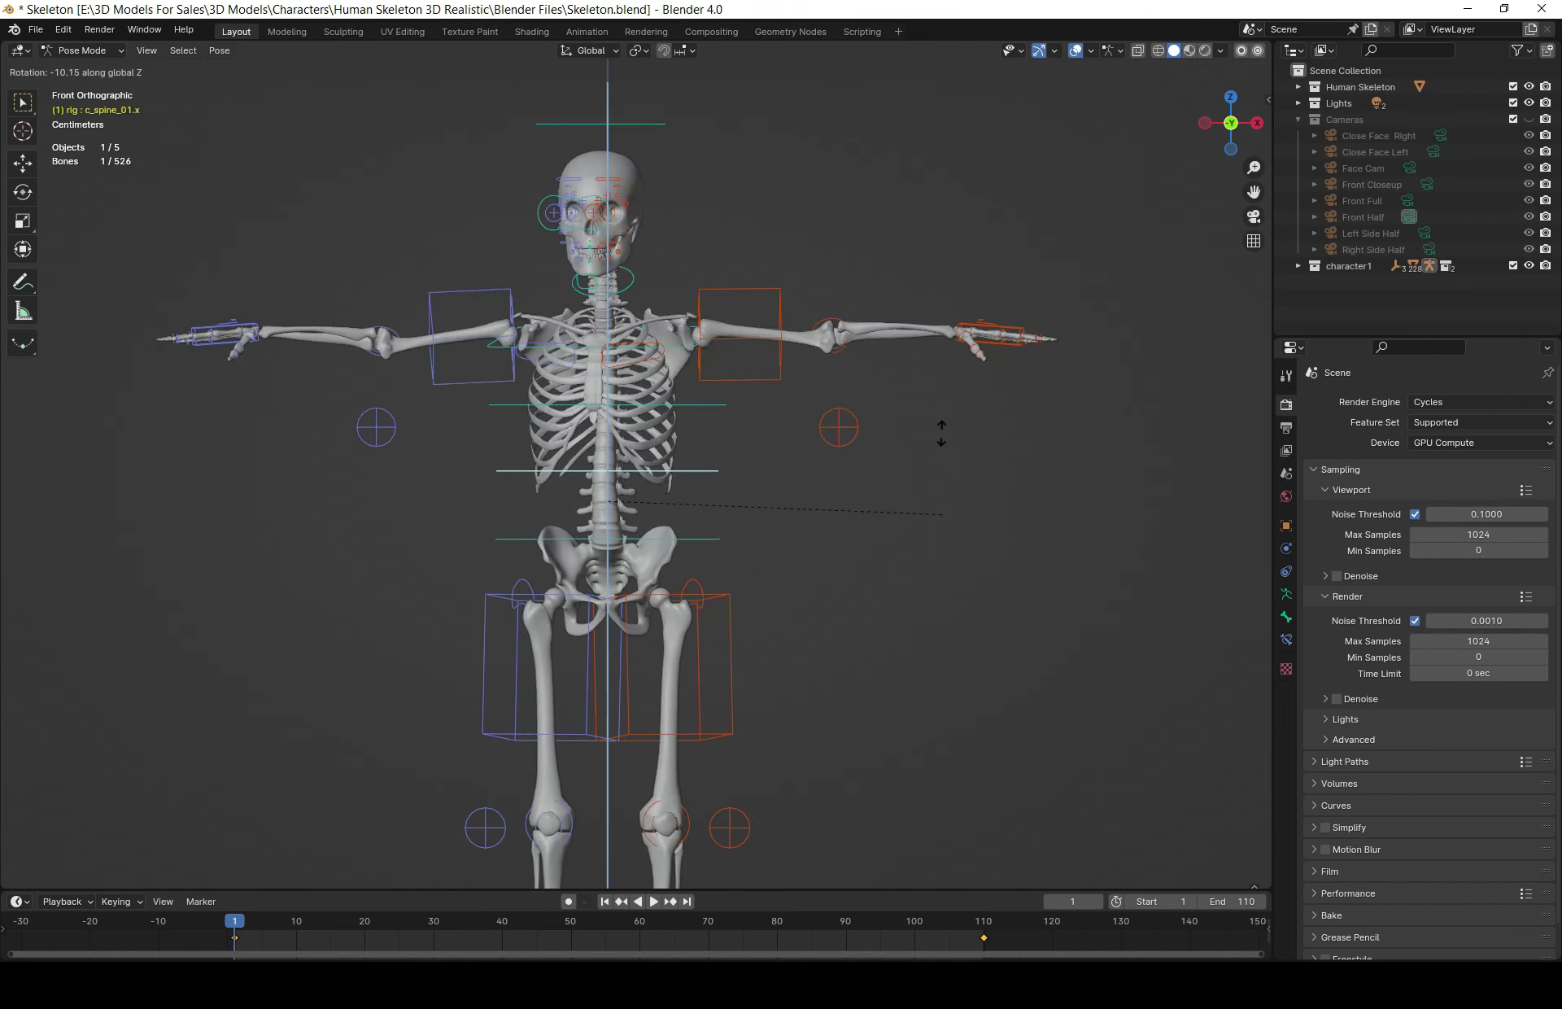
key(x)
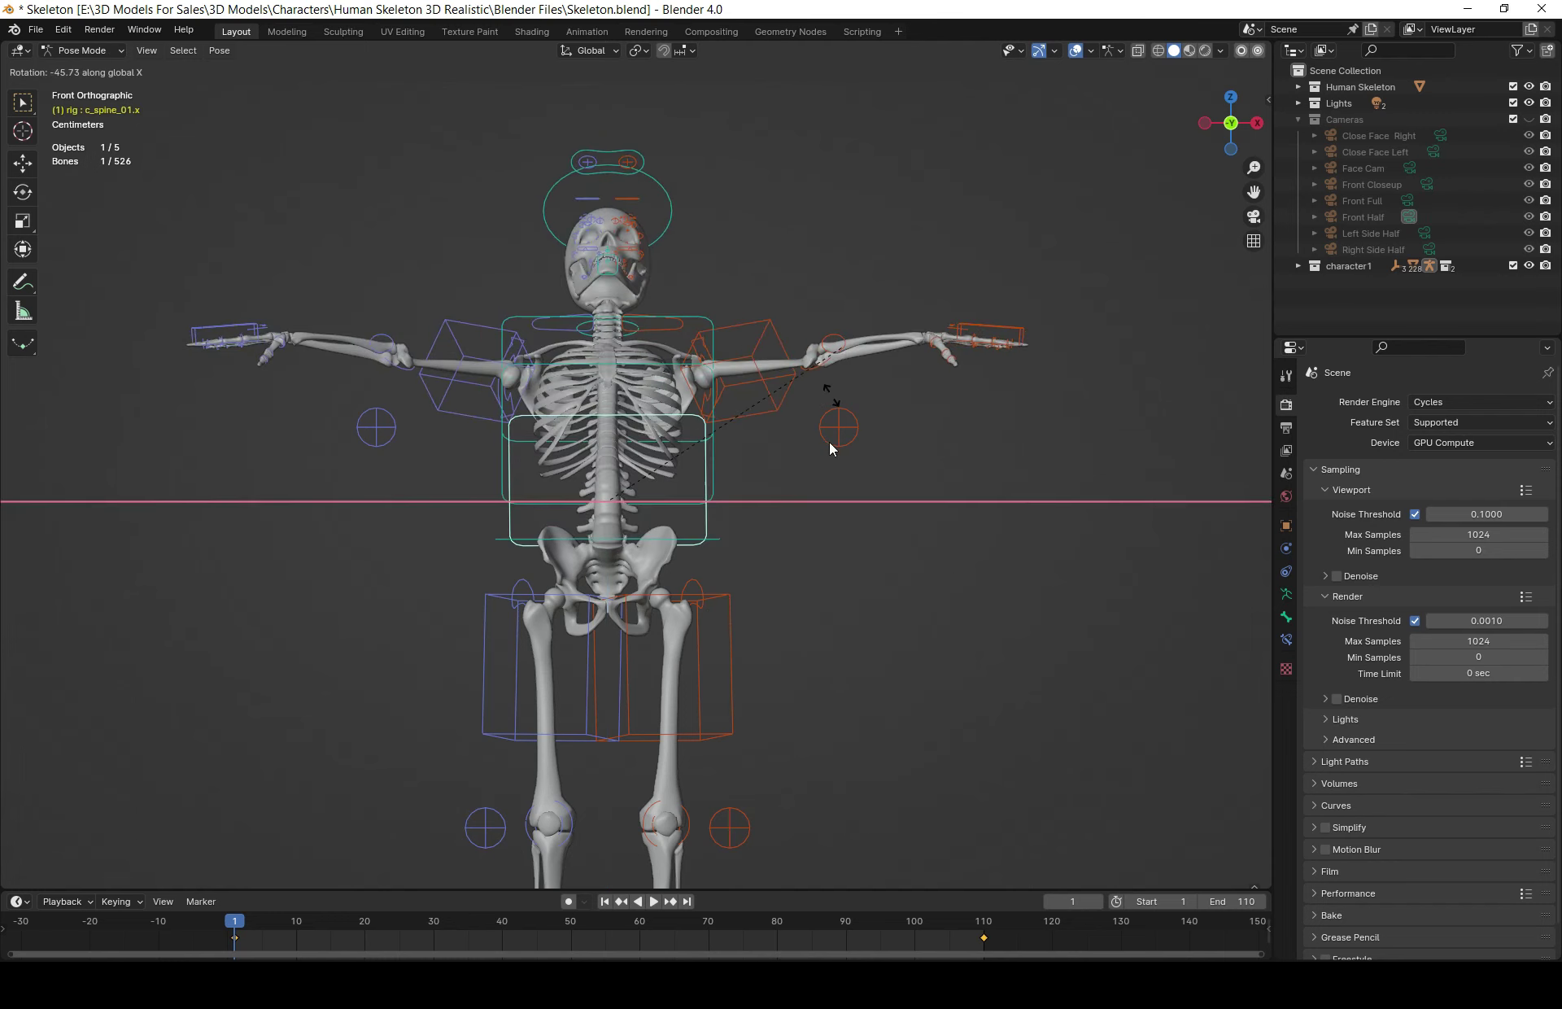
key(Escape)
Rotate the upper spine control c_spine_02.x on Z then Y, then cancel
click(701, 402)
key(r)
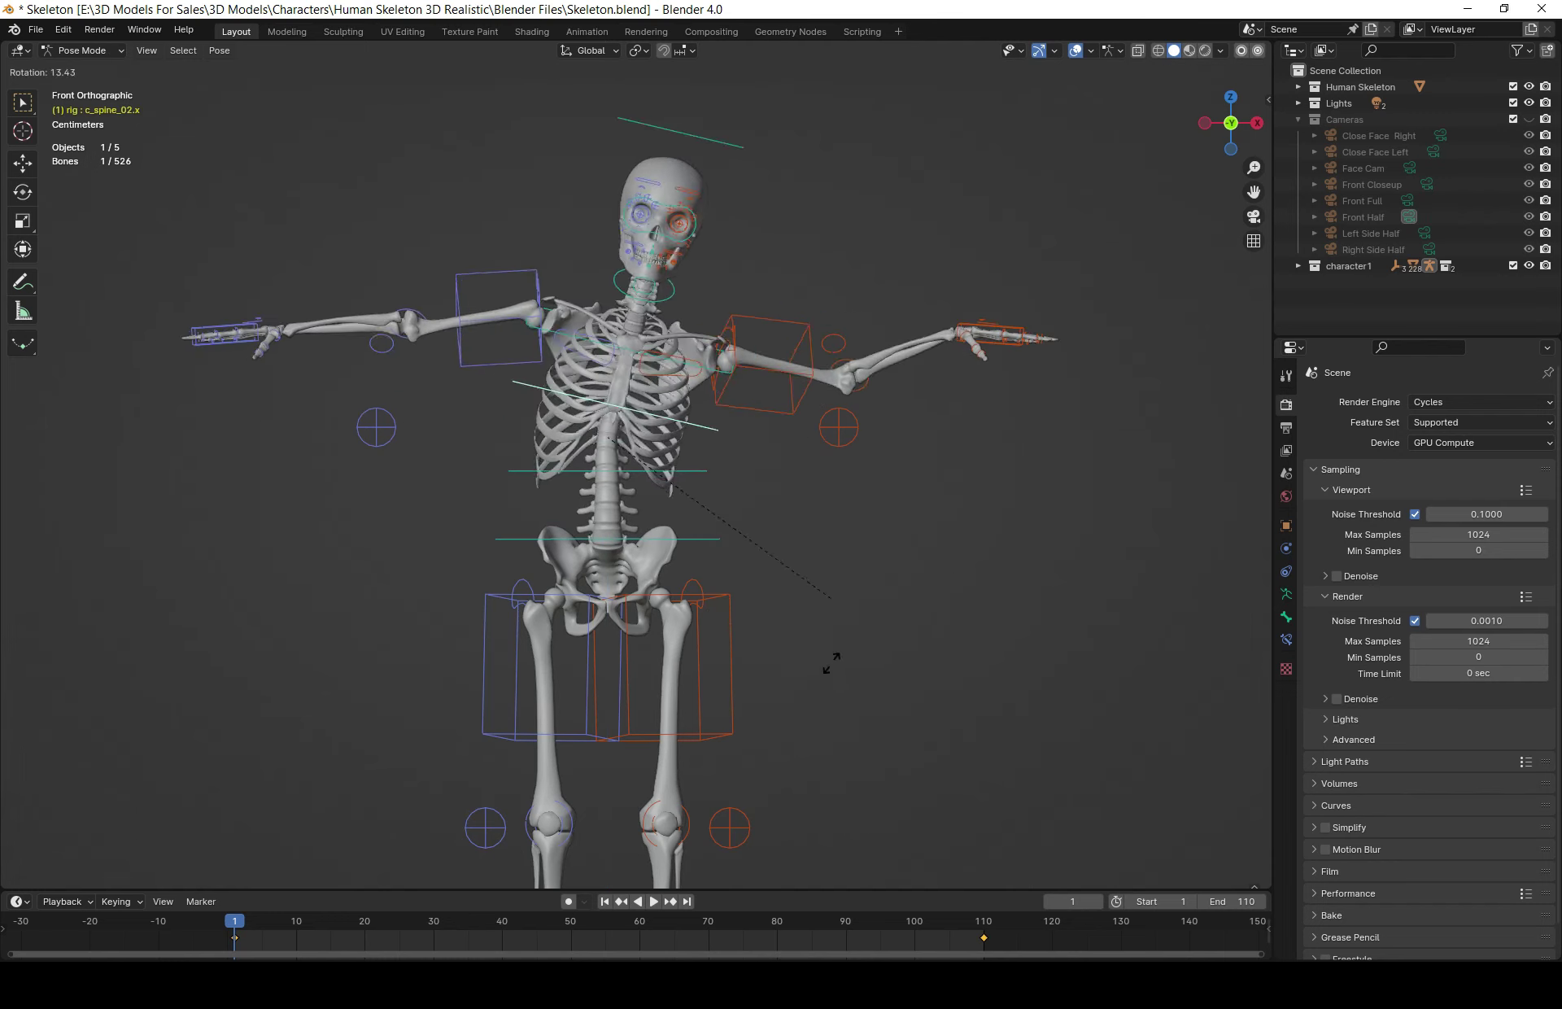
key(z)
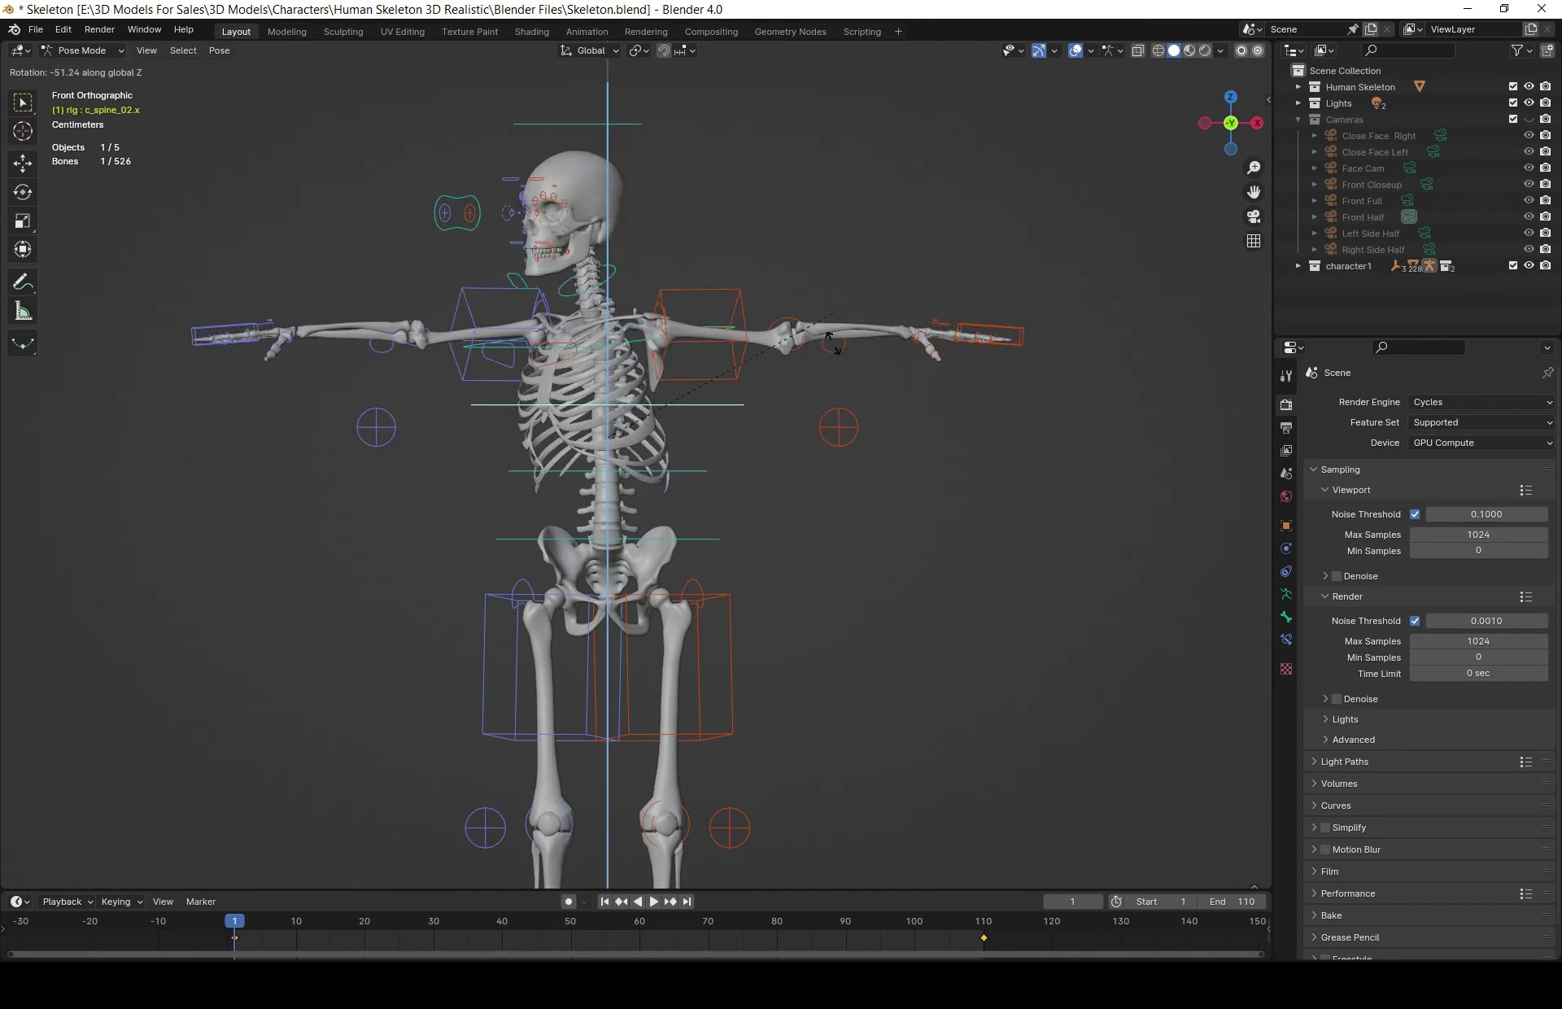
key(y)
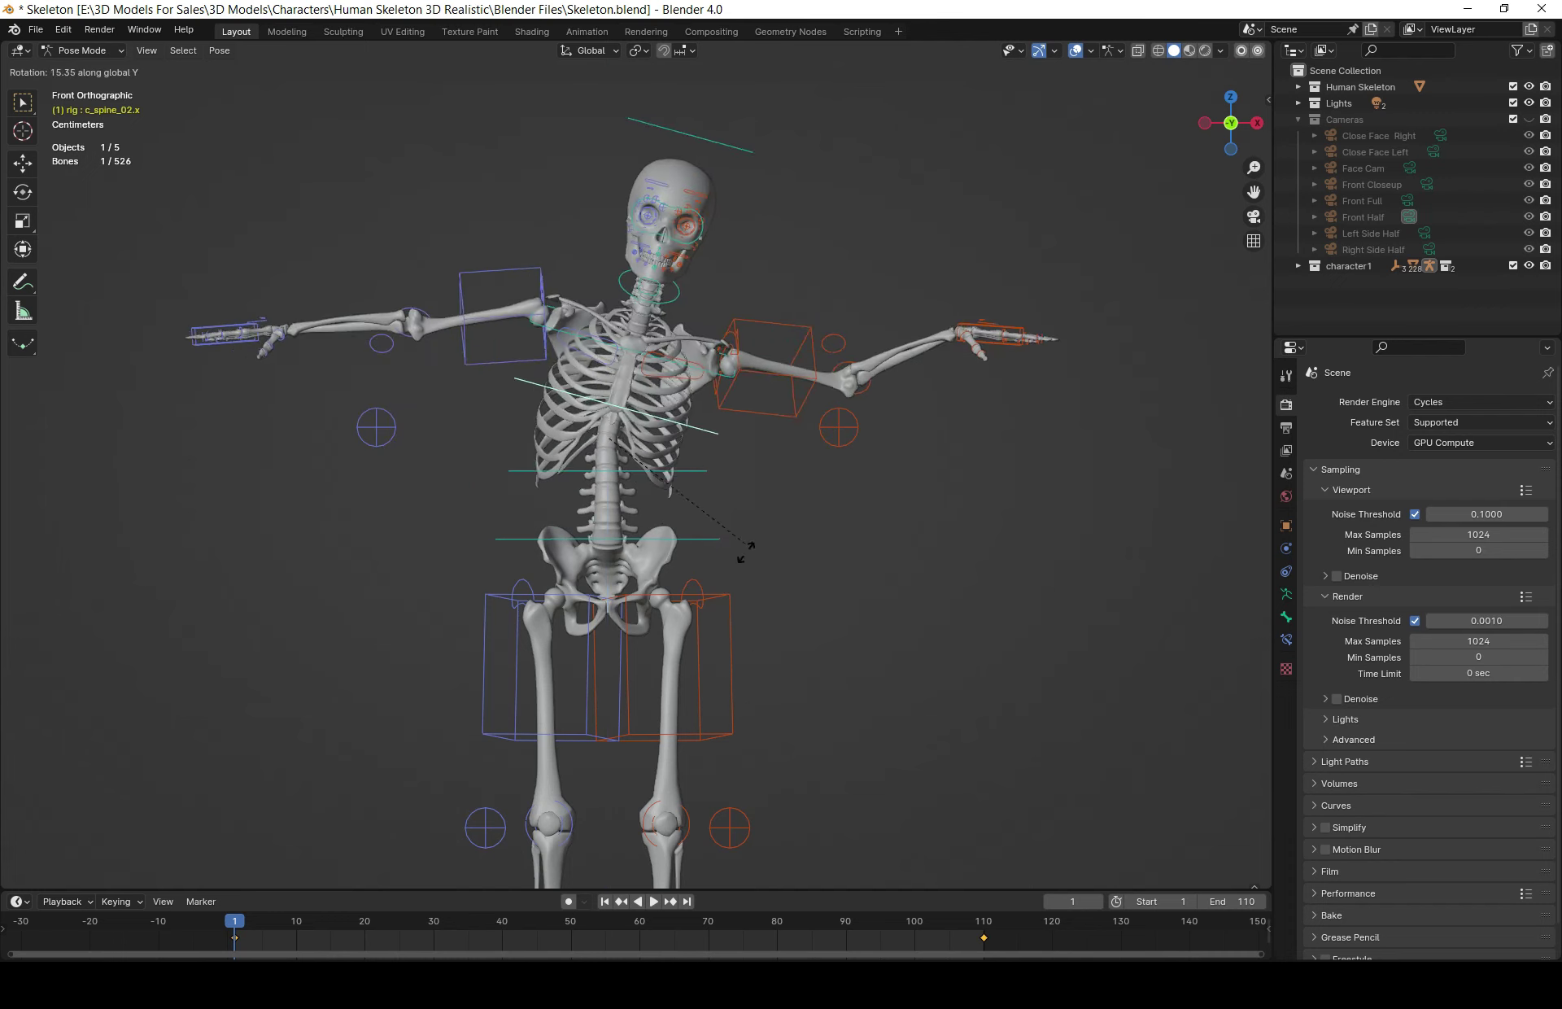
key(Escape)
shift+scroll(733, 495, up, 3)
click(983, 454)
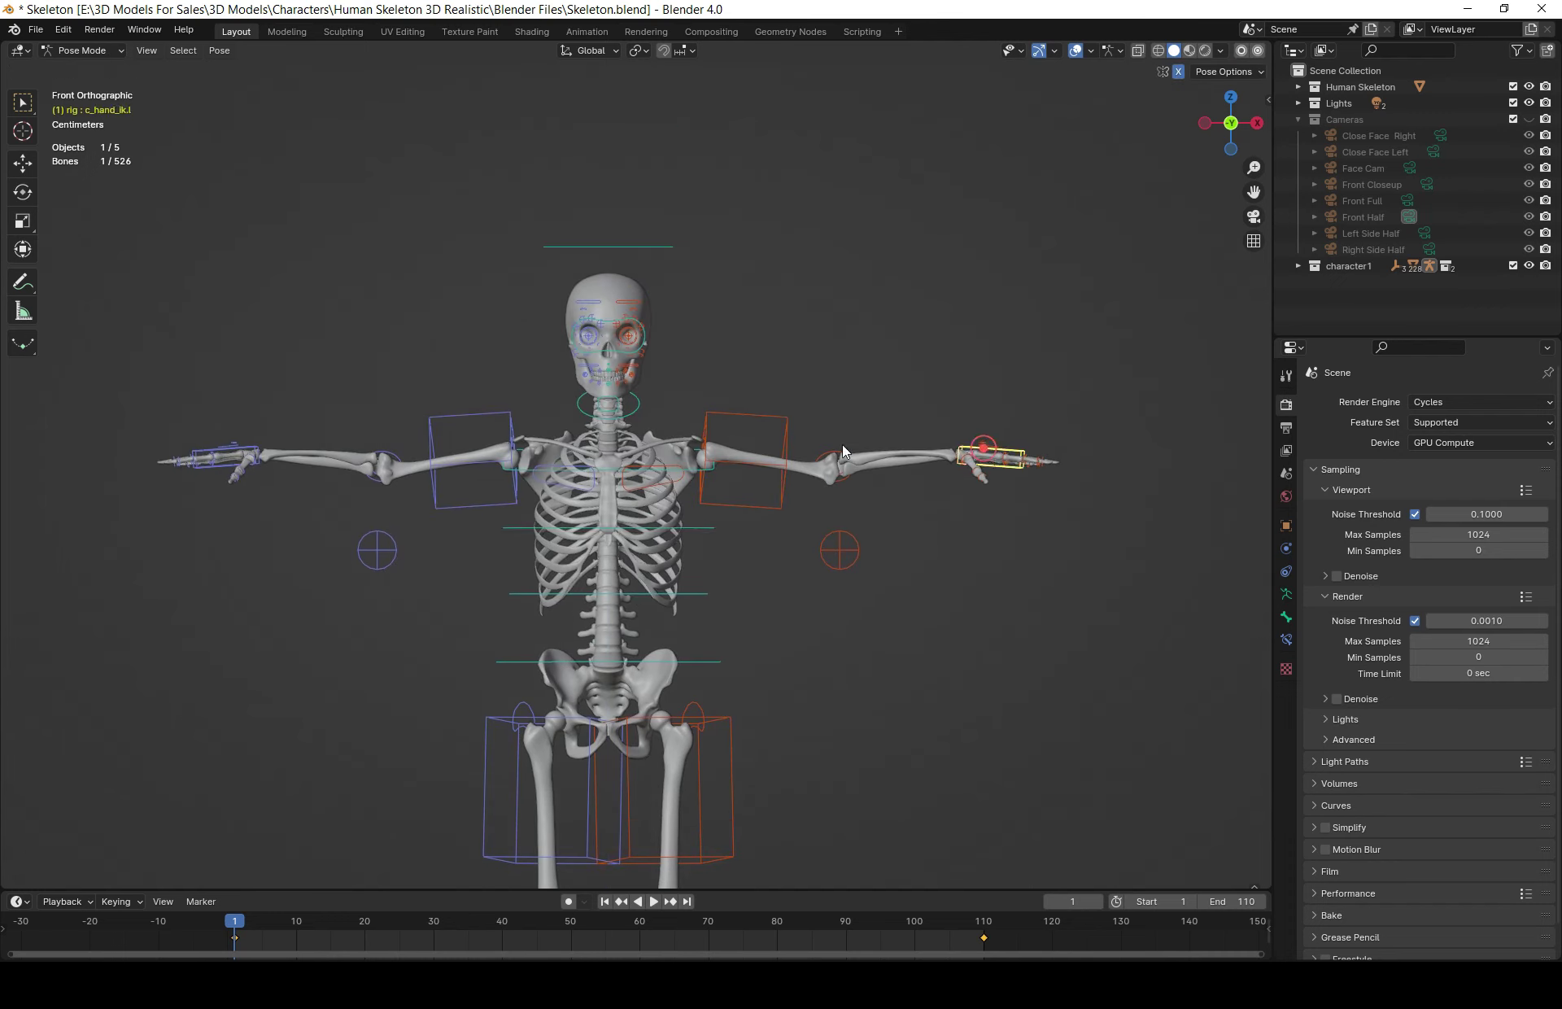
Rotate the neck control on X, then cancel
click(634, 415)
scroll(634, 416, up, 2)
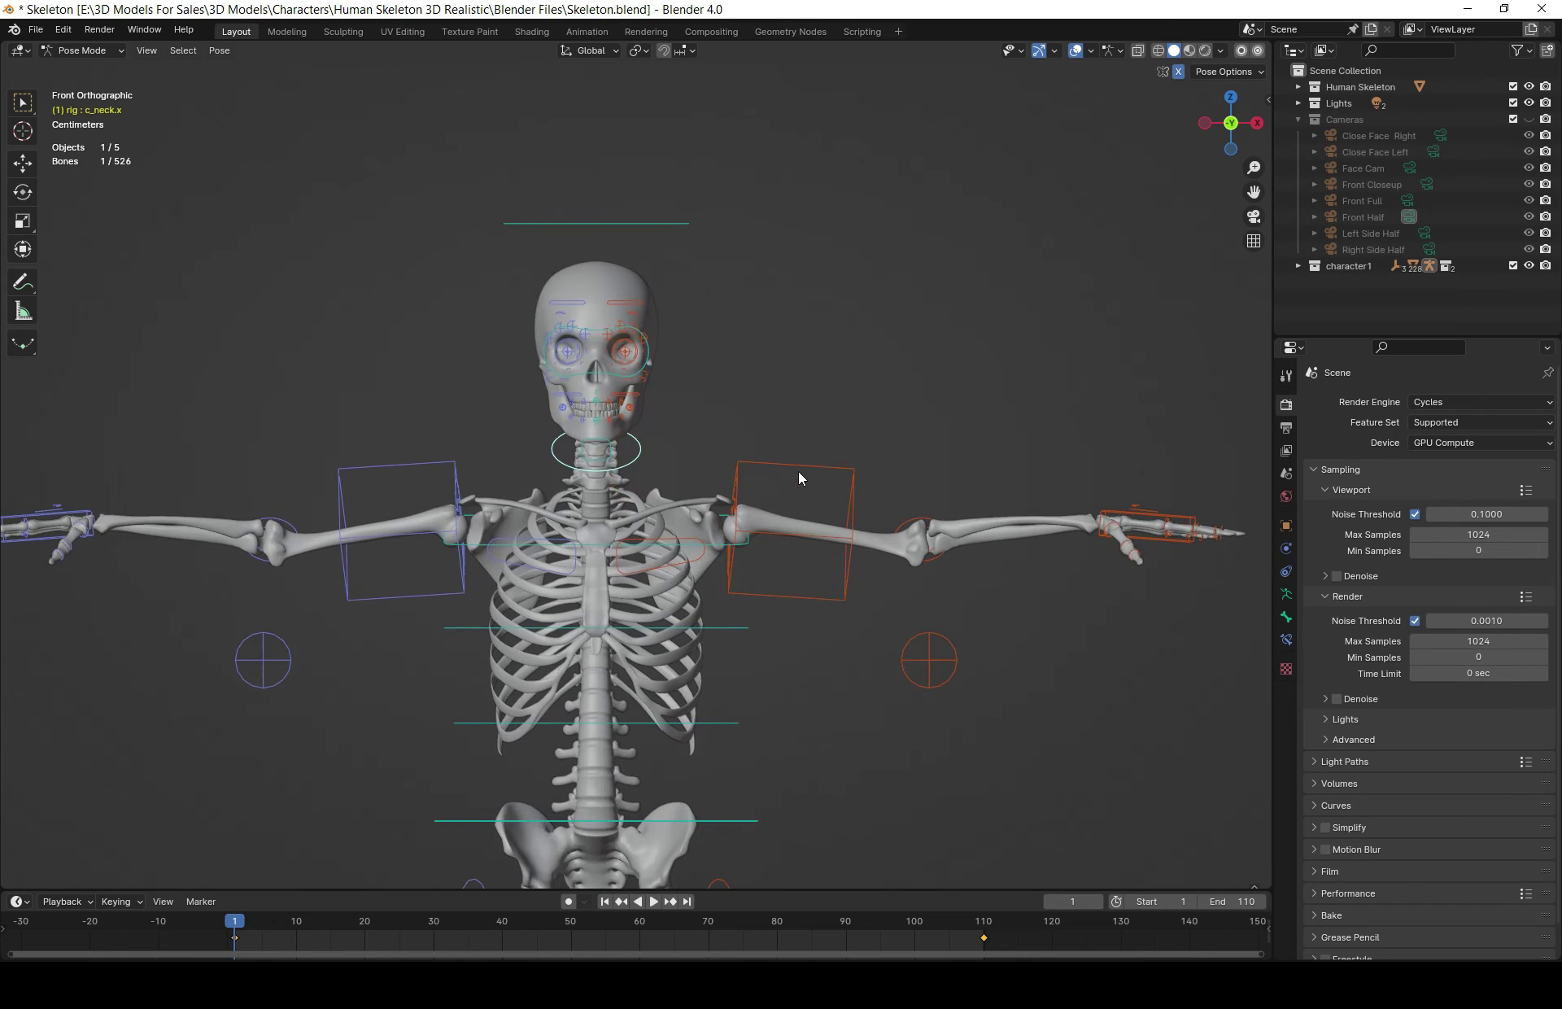
key(r)
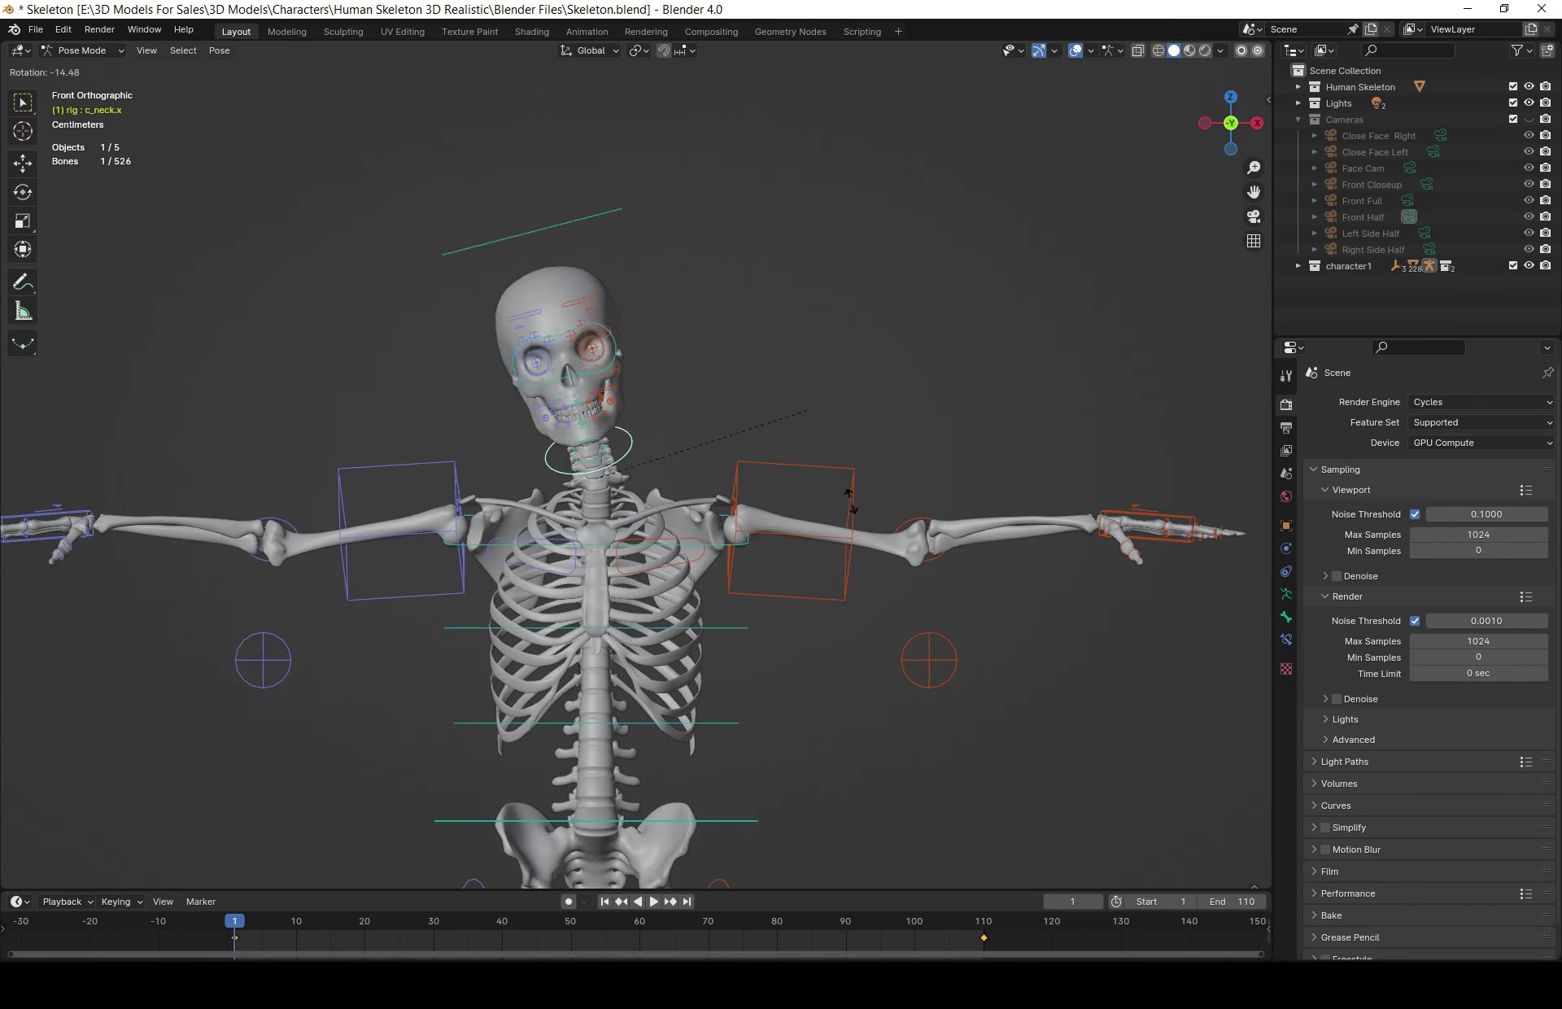
key(x)
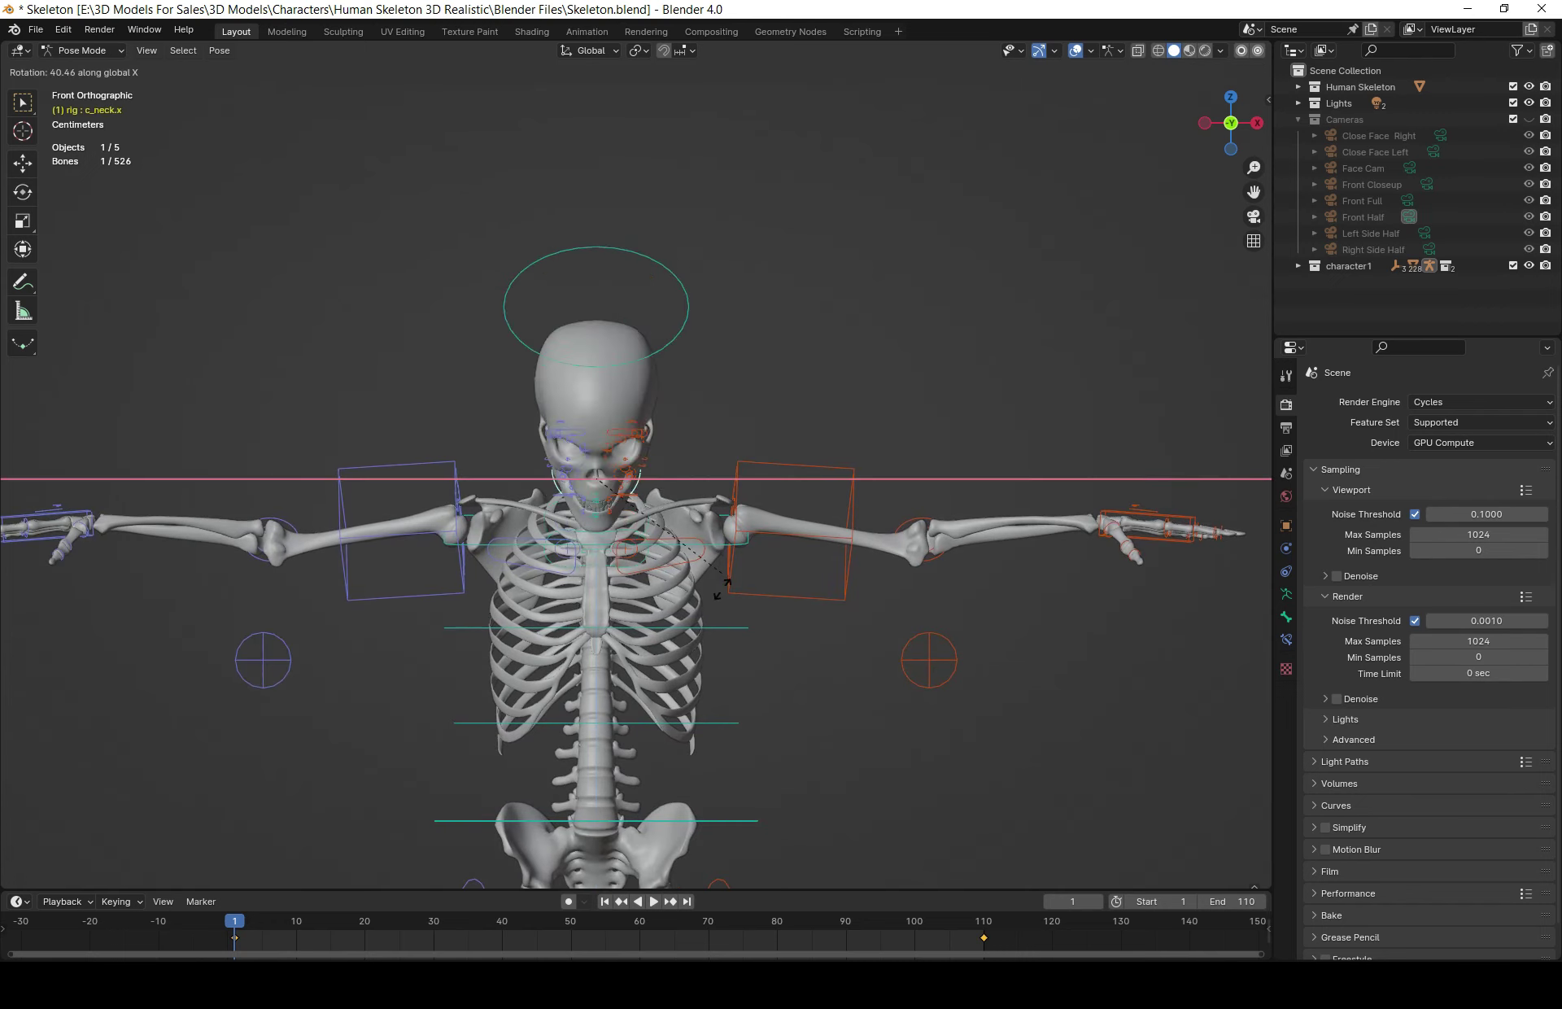
right_click(670, 245)
Rotate the head control on Z then X, cancelling back to its original pose
key(r)
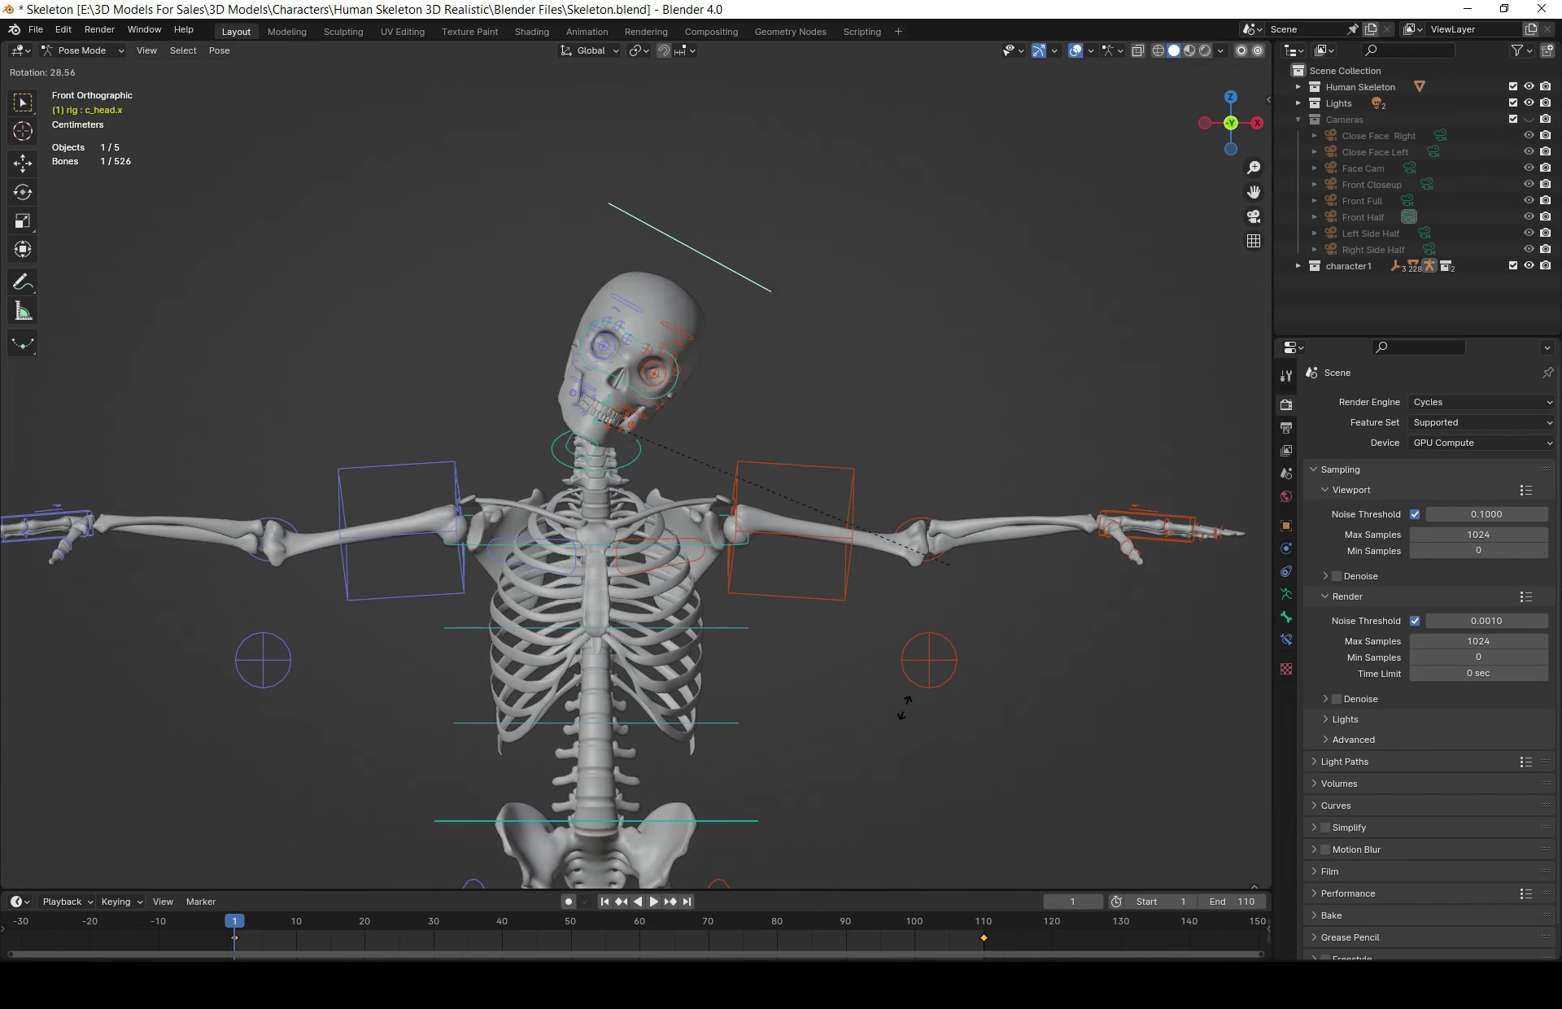
key(z)
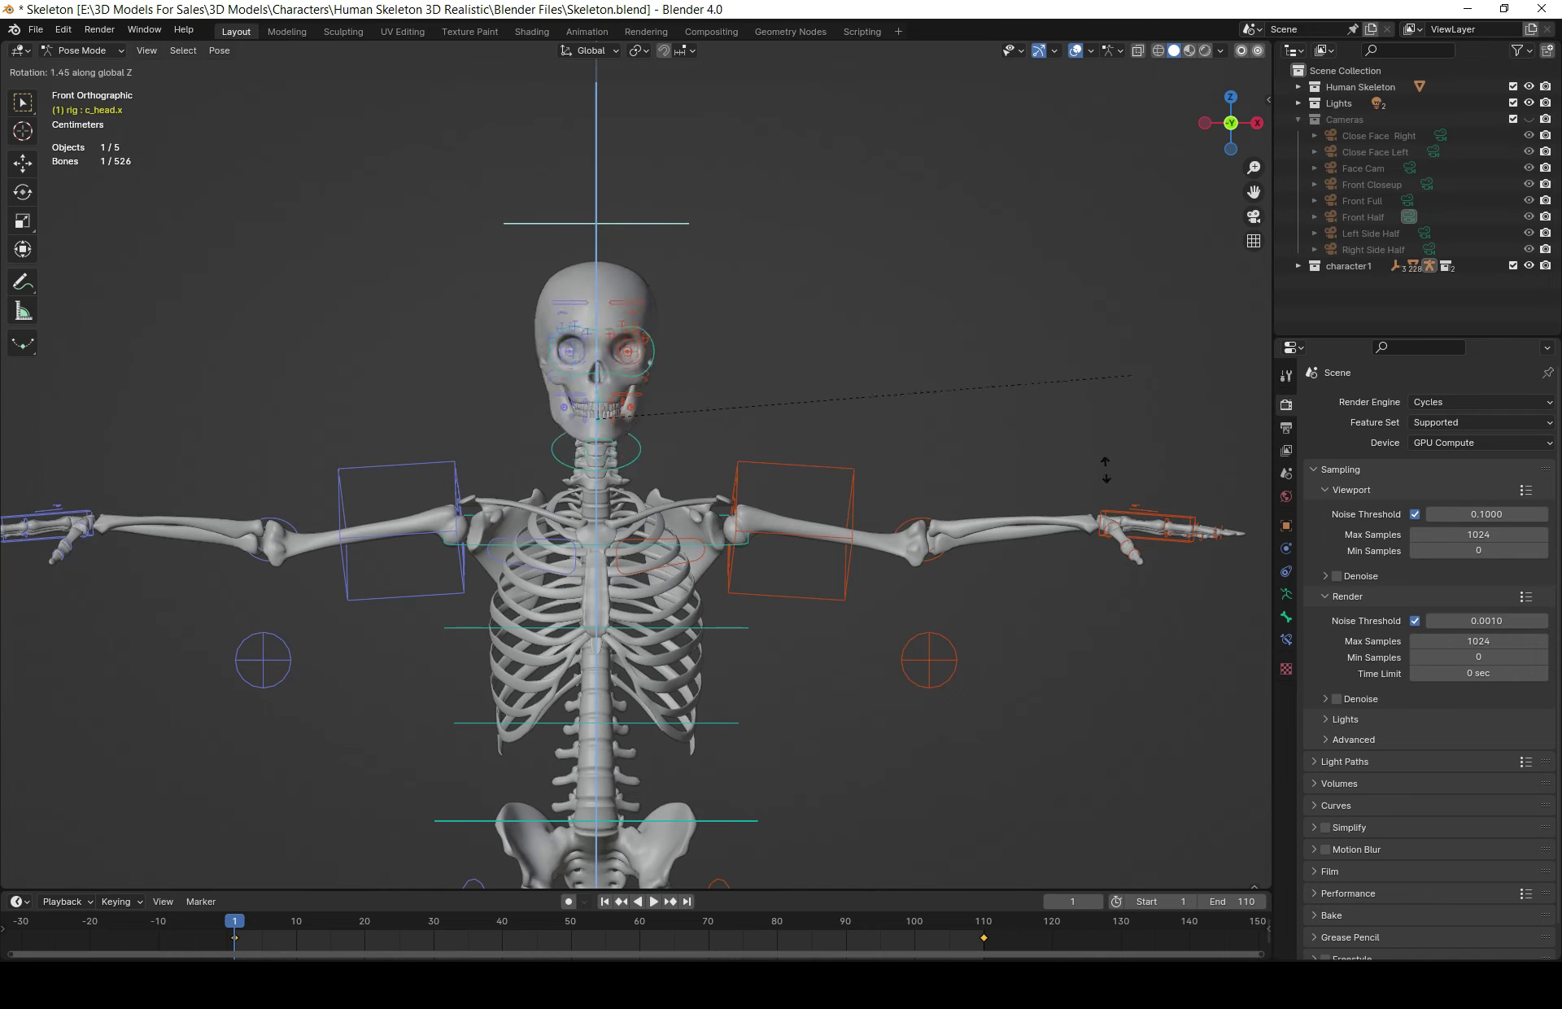
key(x)
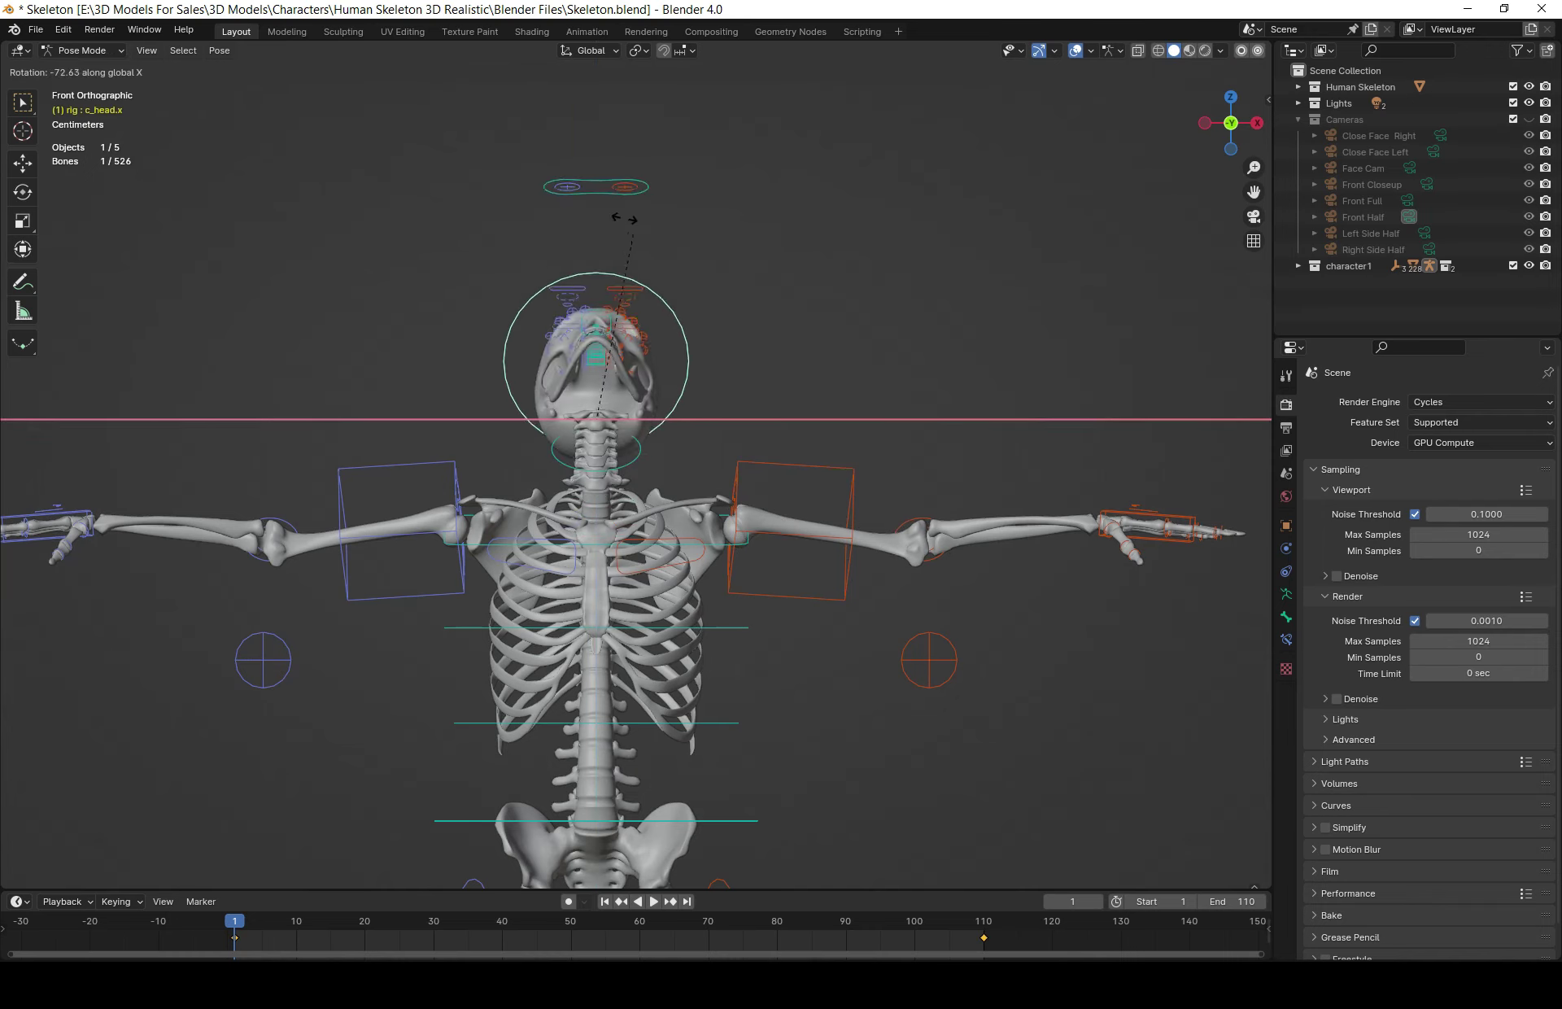
key(Escape)
Zoom into a close-up of the skull, then pull back to the upper skeleton
scroll(642, 330, up, 4)
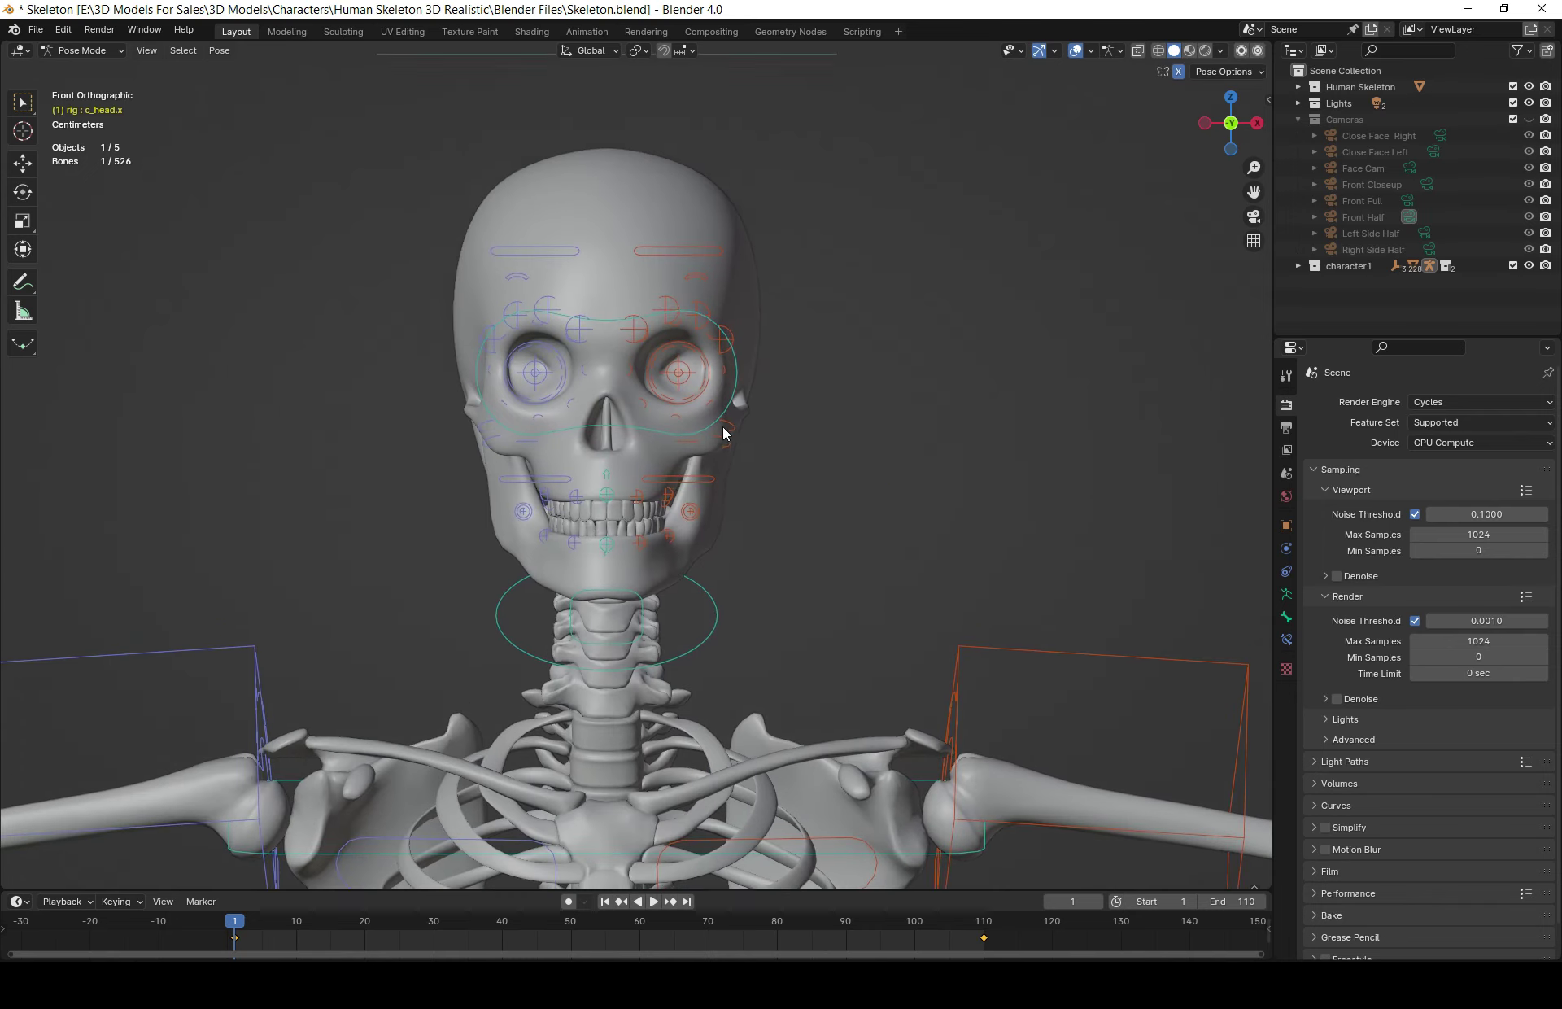
shift+middle_drag(642, 330, 773, 505)
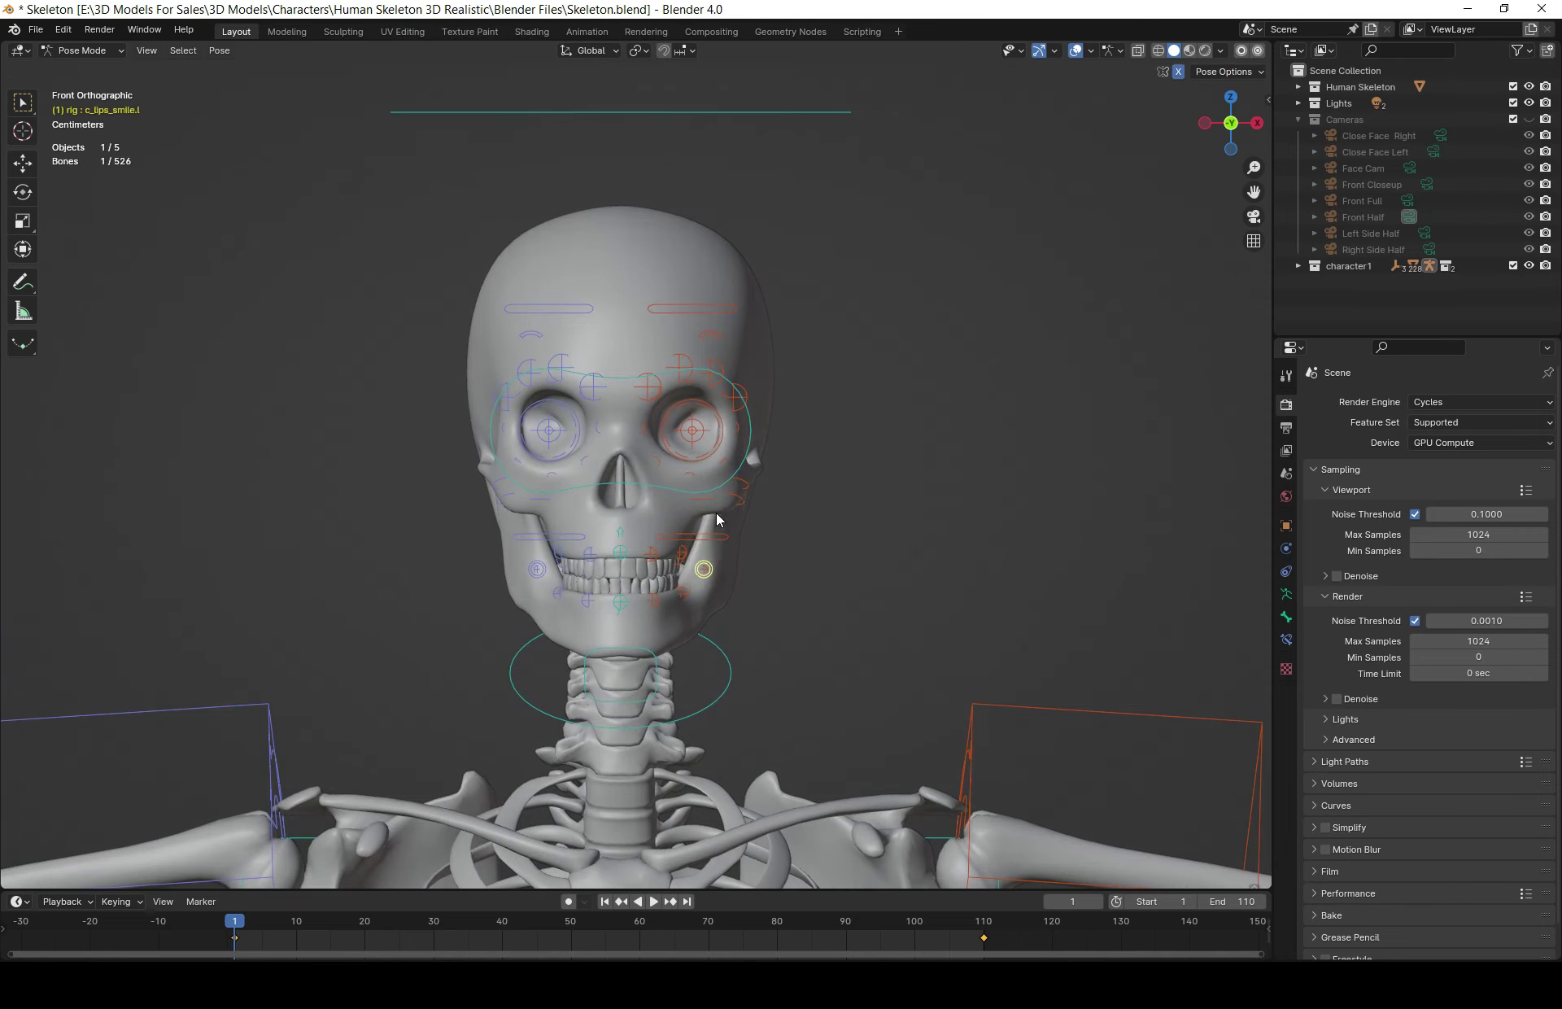
scroll(702, 417, down, 4)
mouse_move(710, 547)
shift+middle_down()
mouse_move(731, 490)
mouse_move(764, 554)
mouse_move(739, 583)
mouse_move(645, 584)
shift+middle_up()
scroll(730, 499, down, 3)
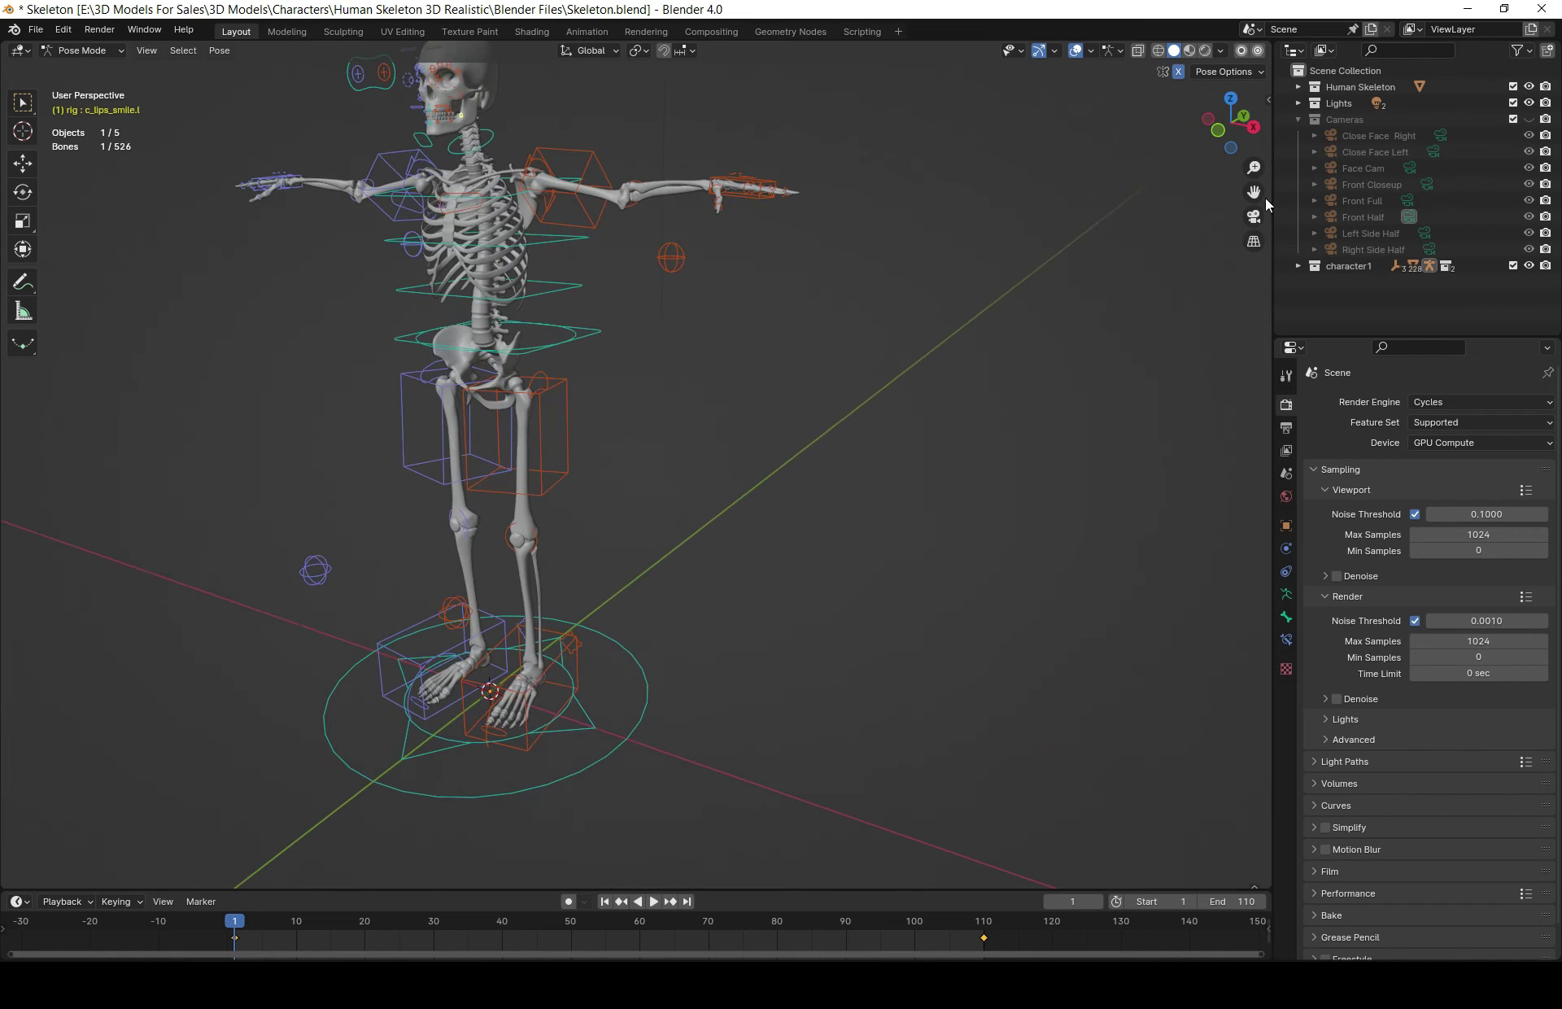
In Right Orthographic view, test-rotate the left foot IK control and cancel
click(1252, 128)
scroll(555, 661, up, 4)
shift+middle_drag(555, 660, 638, 211)
scroll(505, 453, up, 3)
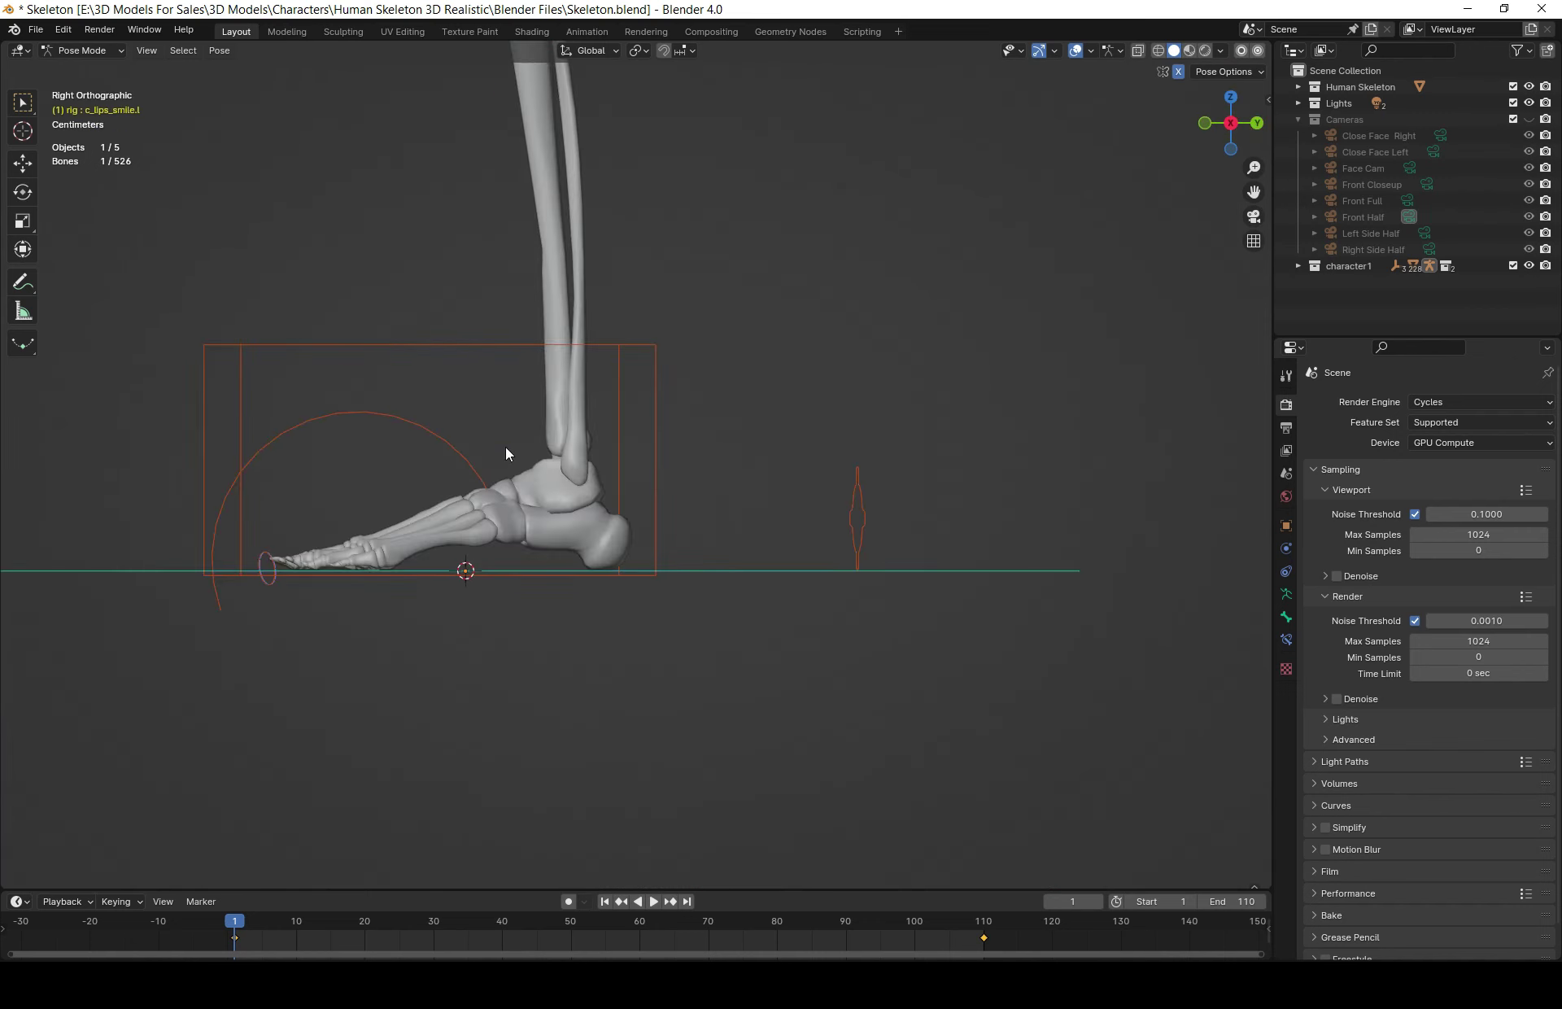
key(r)
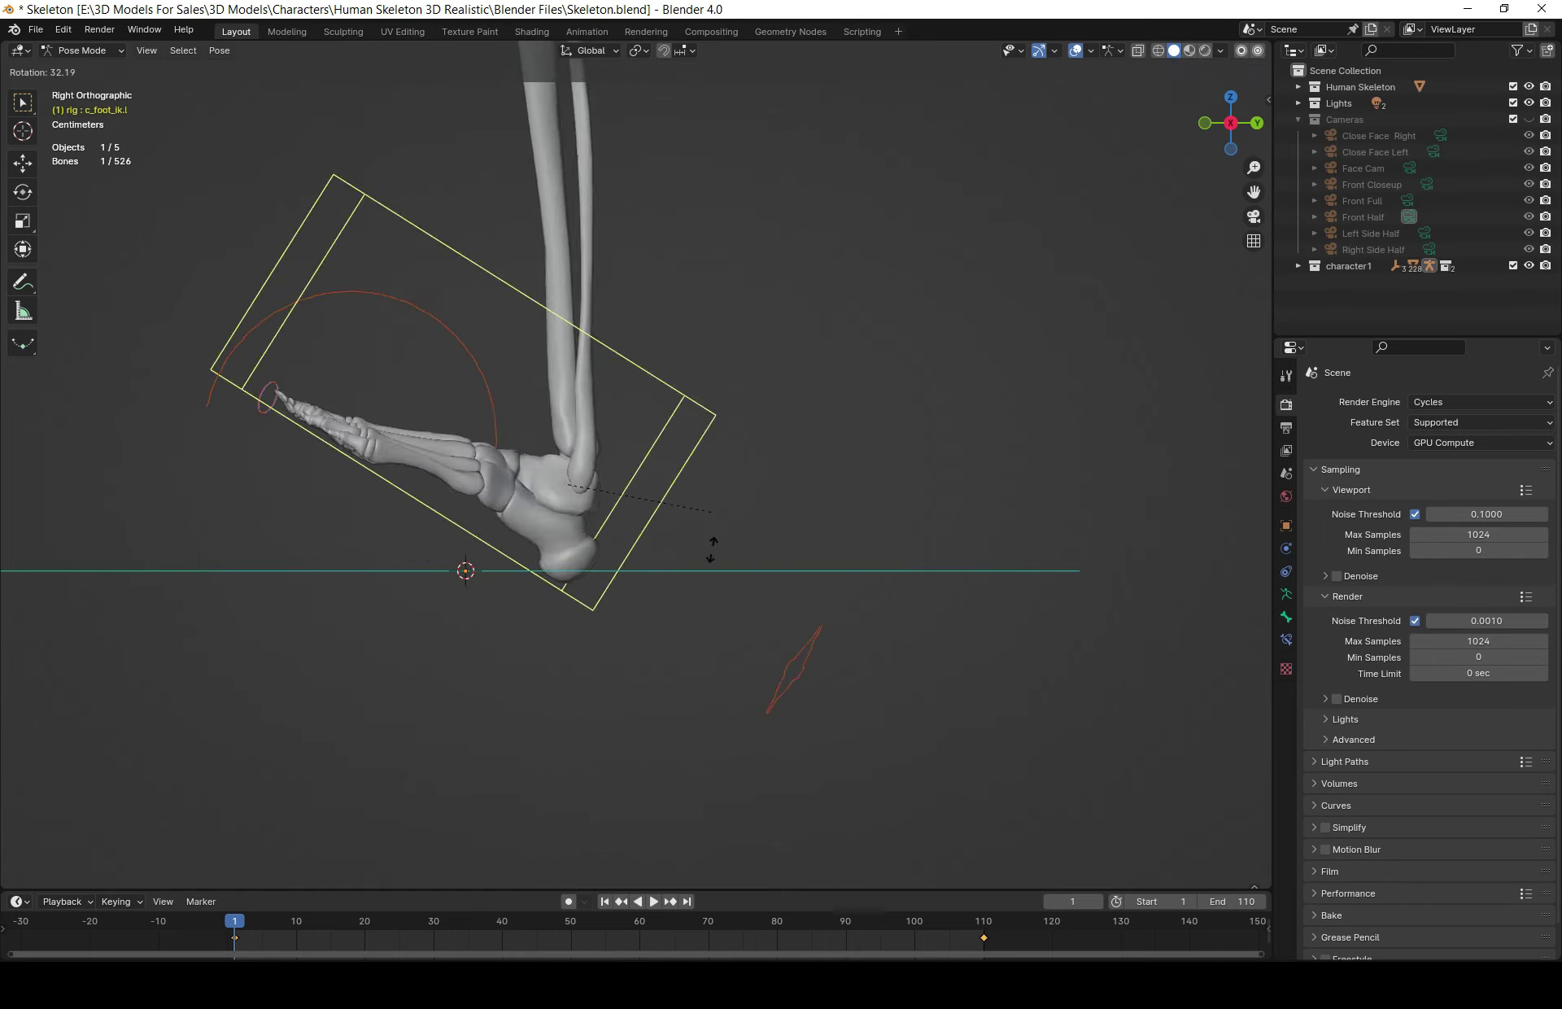
key(Escape)
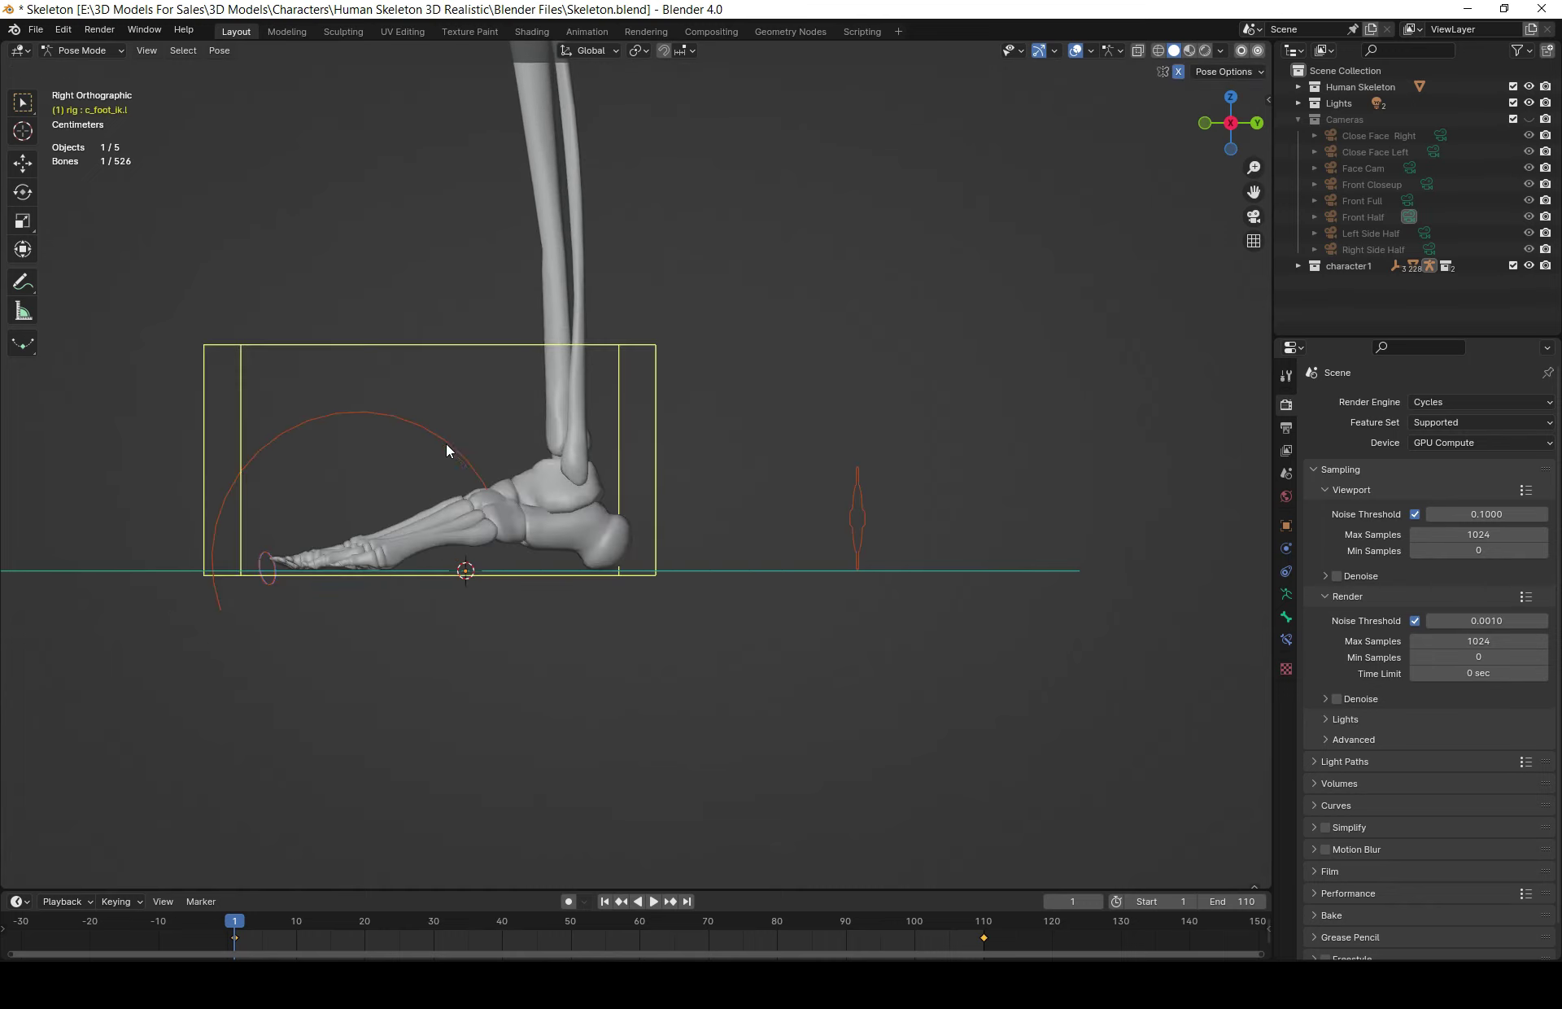
Rotate the foot tilt control c_foot_01.l, then test the foot roll and cancel it
click(447, 445)
key(r)
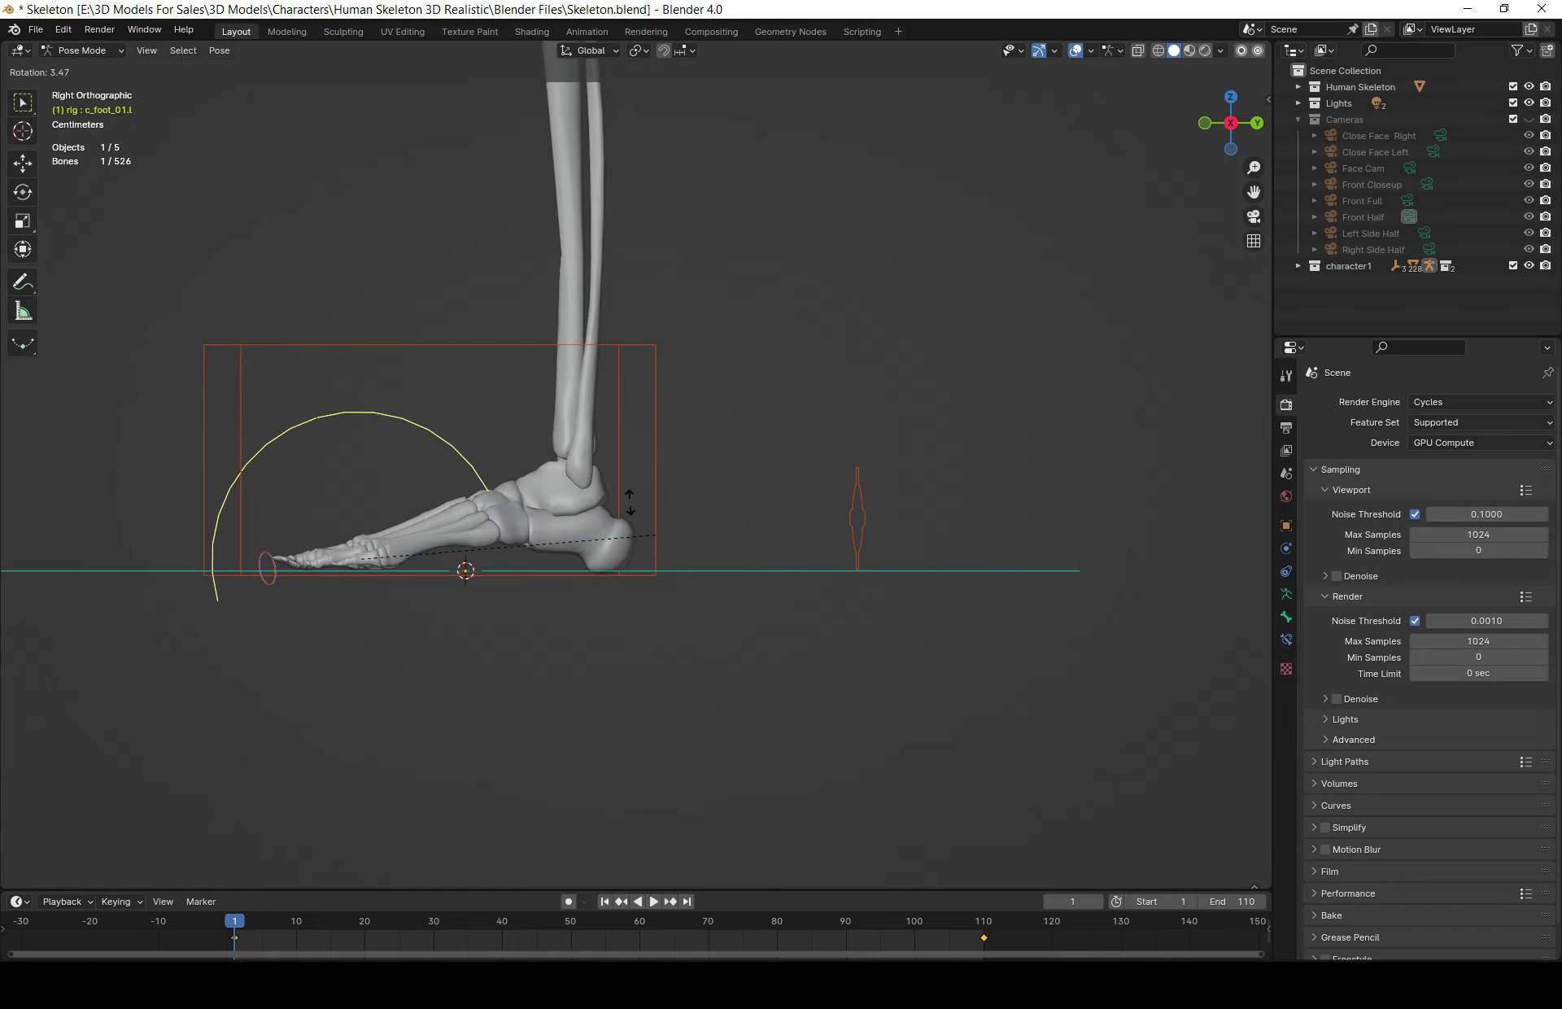
click(596, 549)
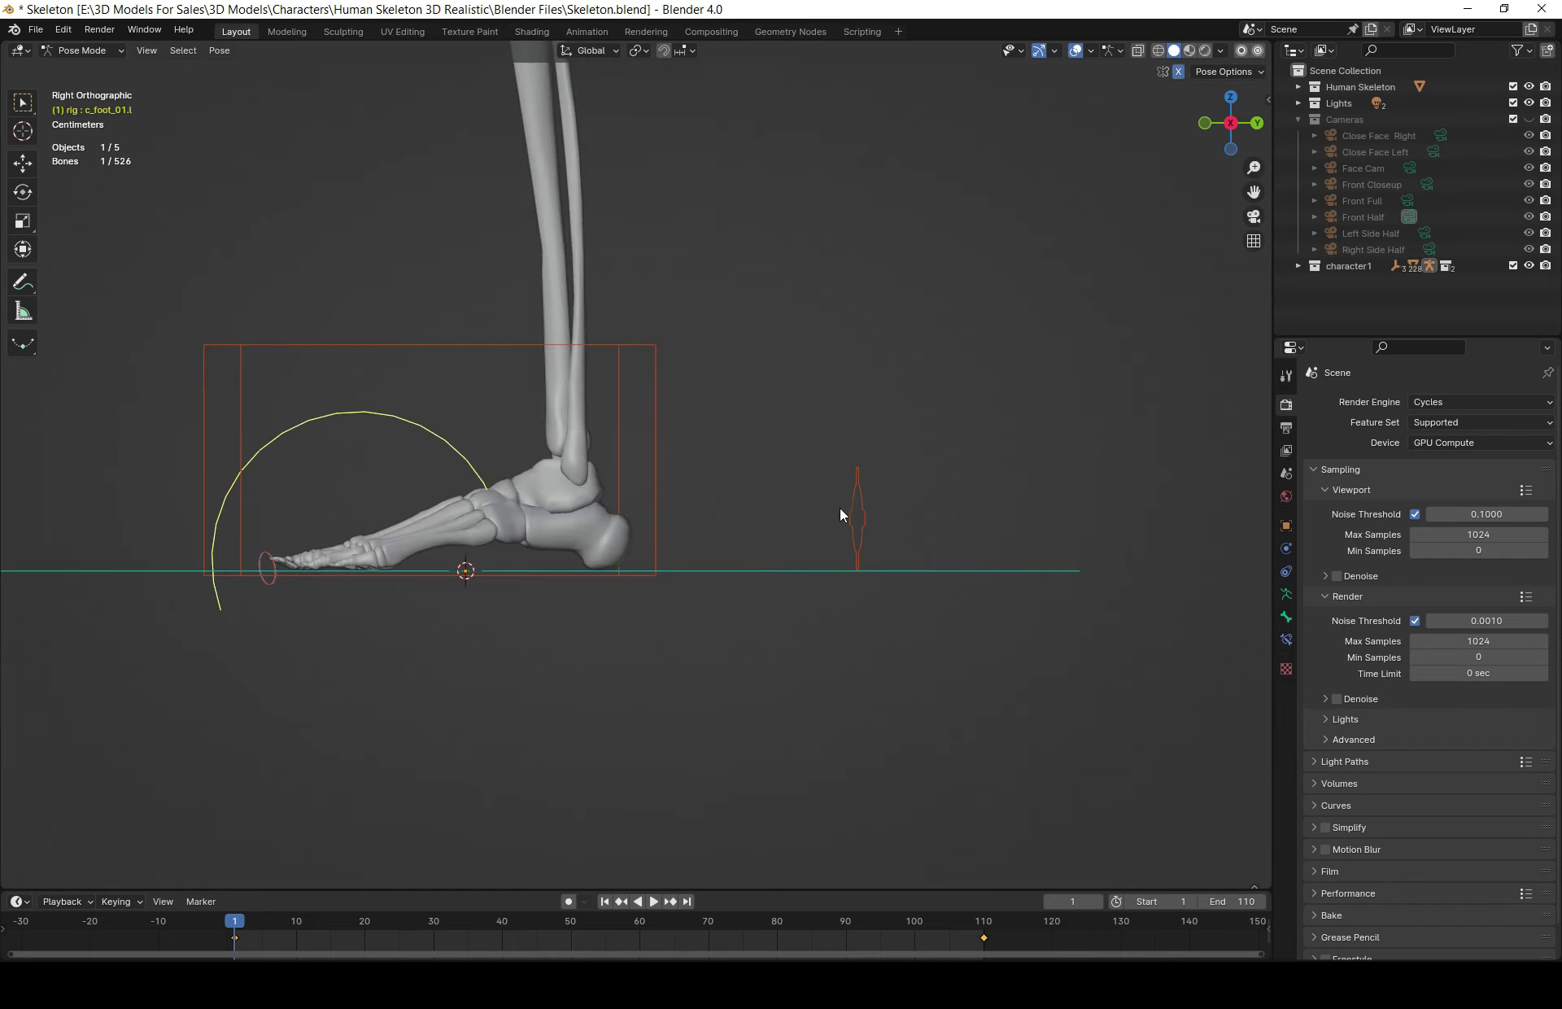
key(g)
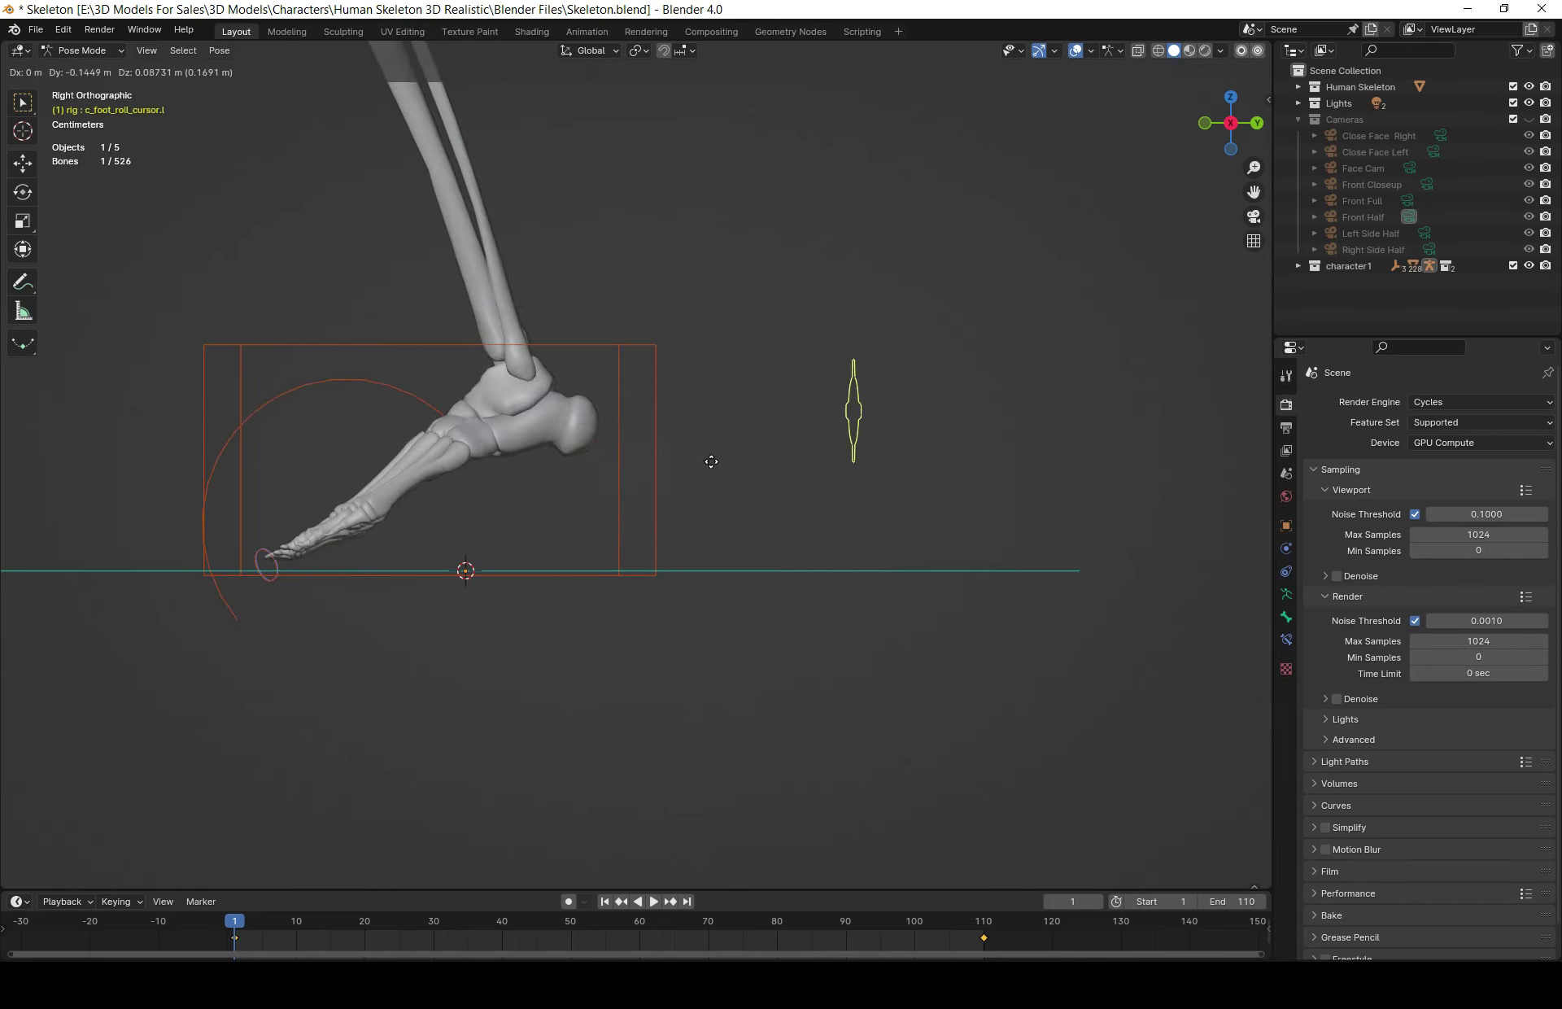
key(Escape)
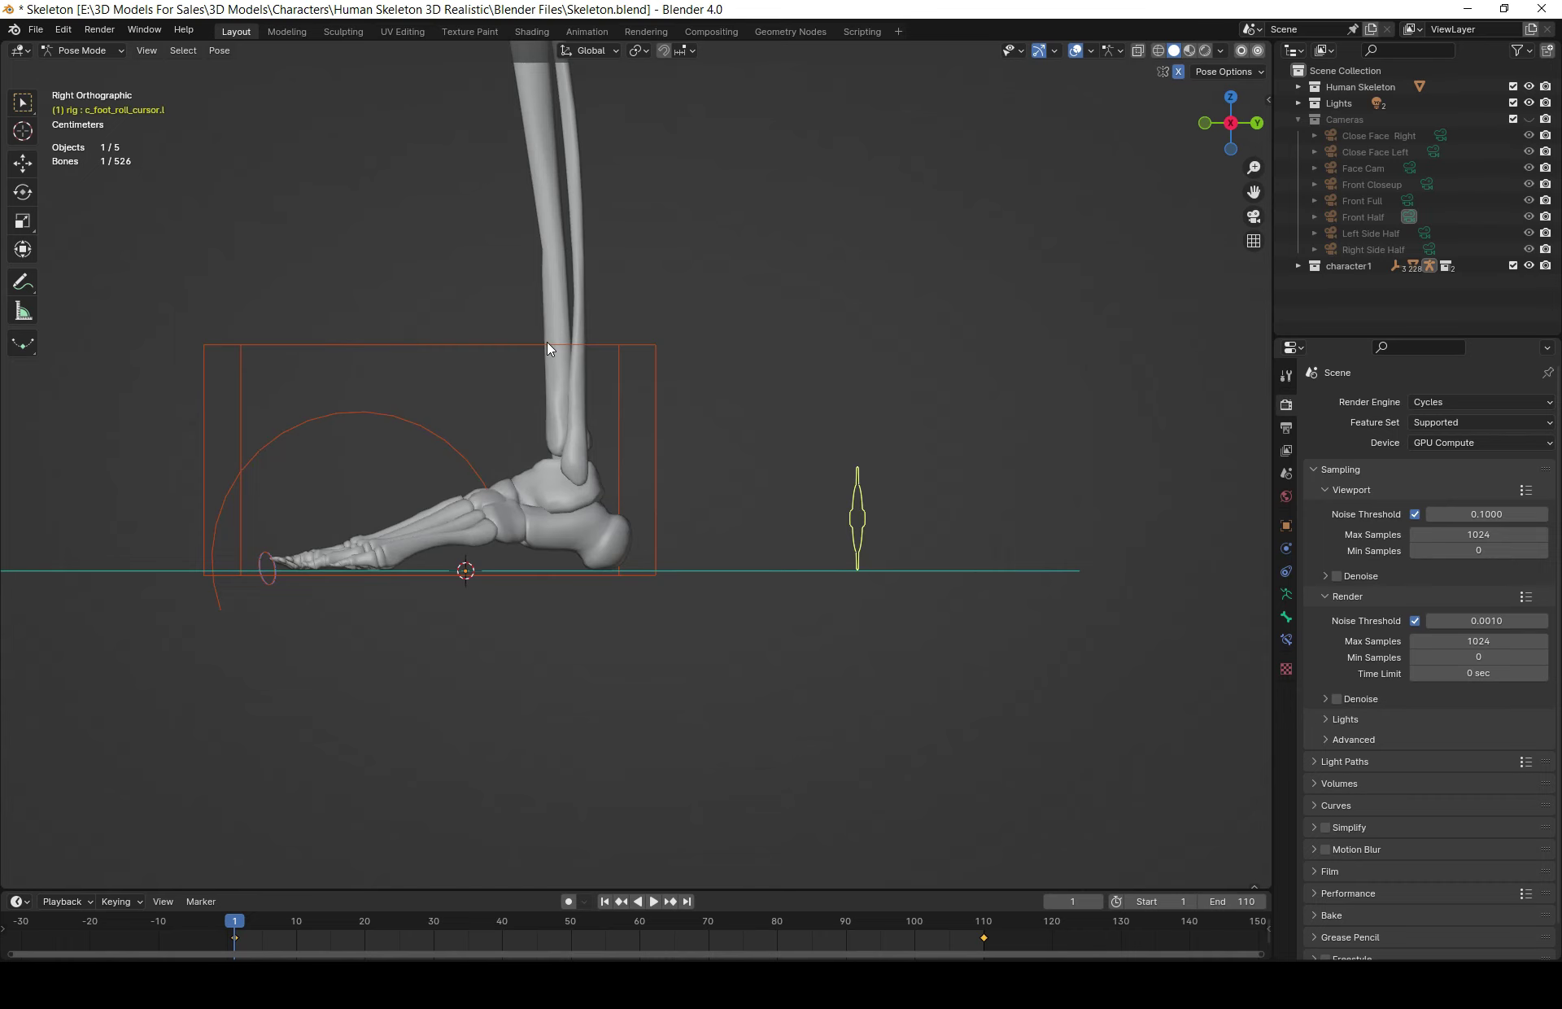
scroll(547, 348, down, 3)
middle_drag(520, 441, 769, 582)
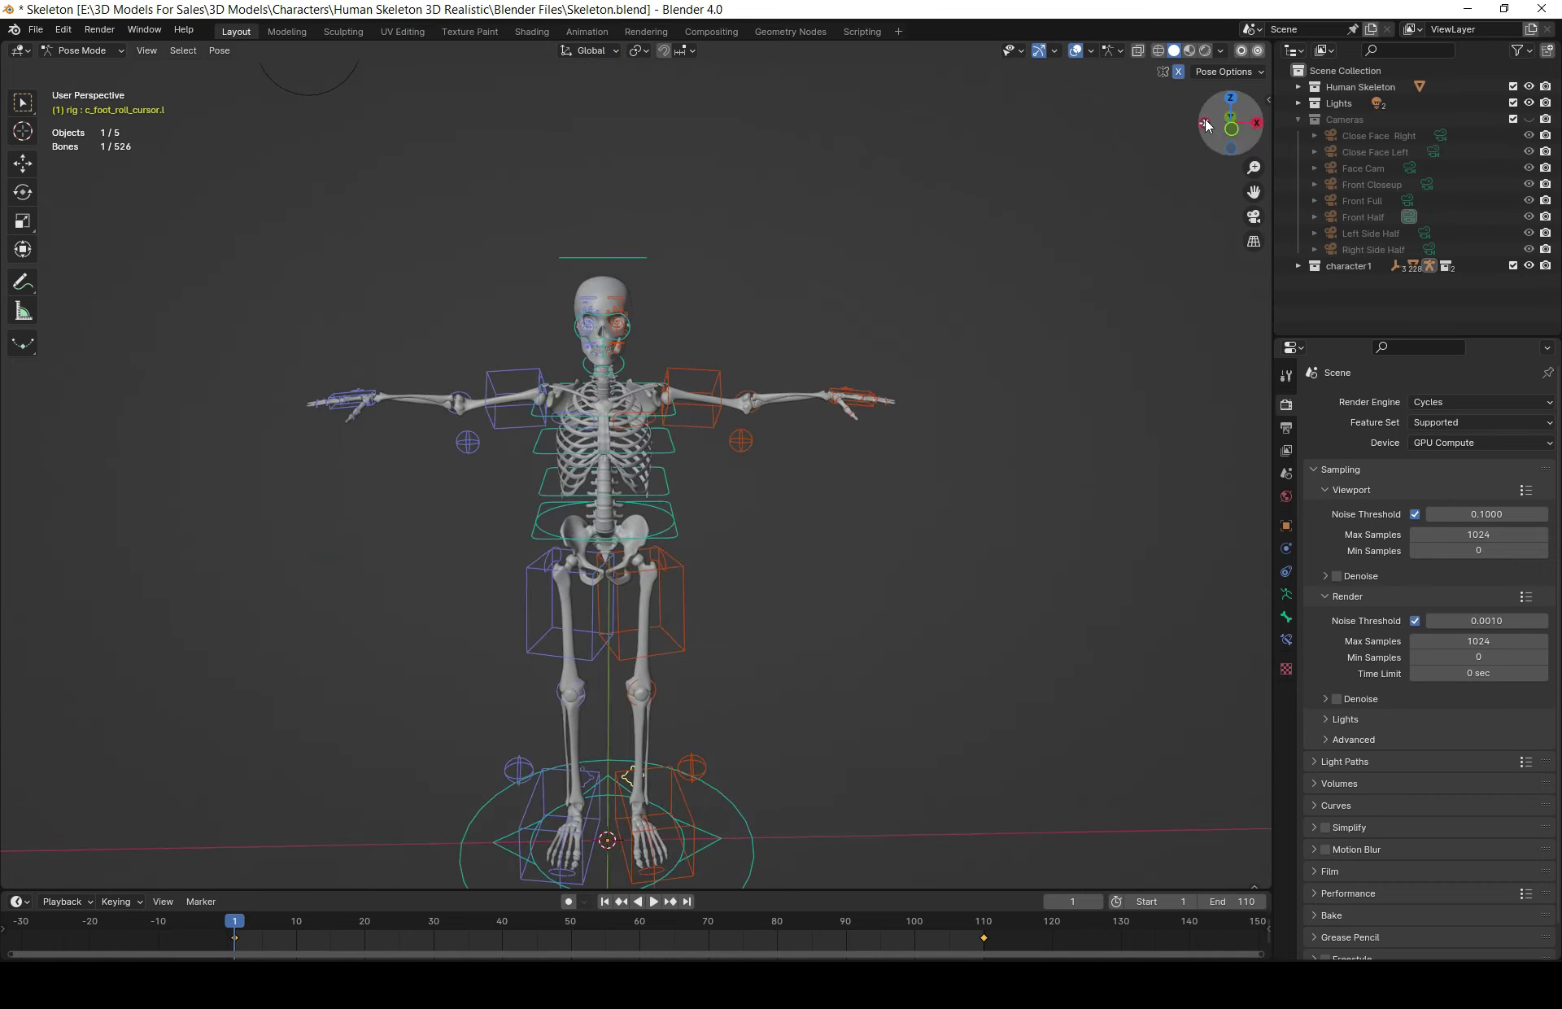
Close in on the left hand and rotate the pinky base control c_pinky1_base.l
middle_drag(986, 379, 804, 480)
scroll(804, 480, up, 4)
mouse_move(771, 408)
middle_down()
mouse_move(792, 477)
mouse_move(980, 433)
mouse_move(776, 486)
middle_up()
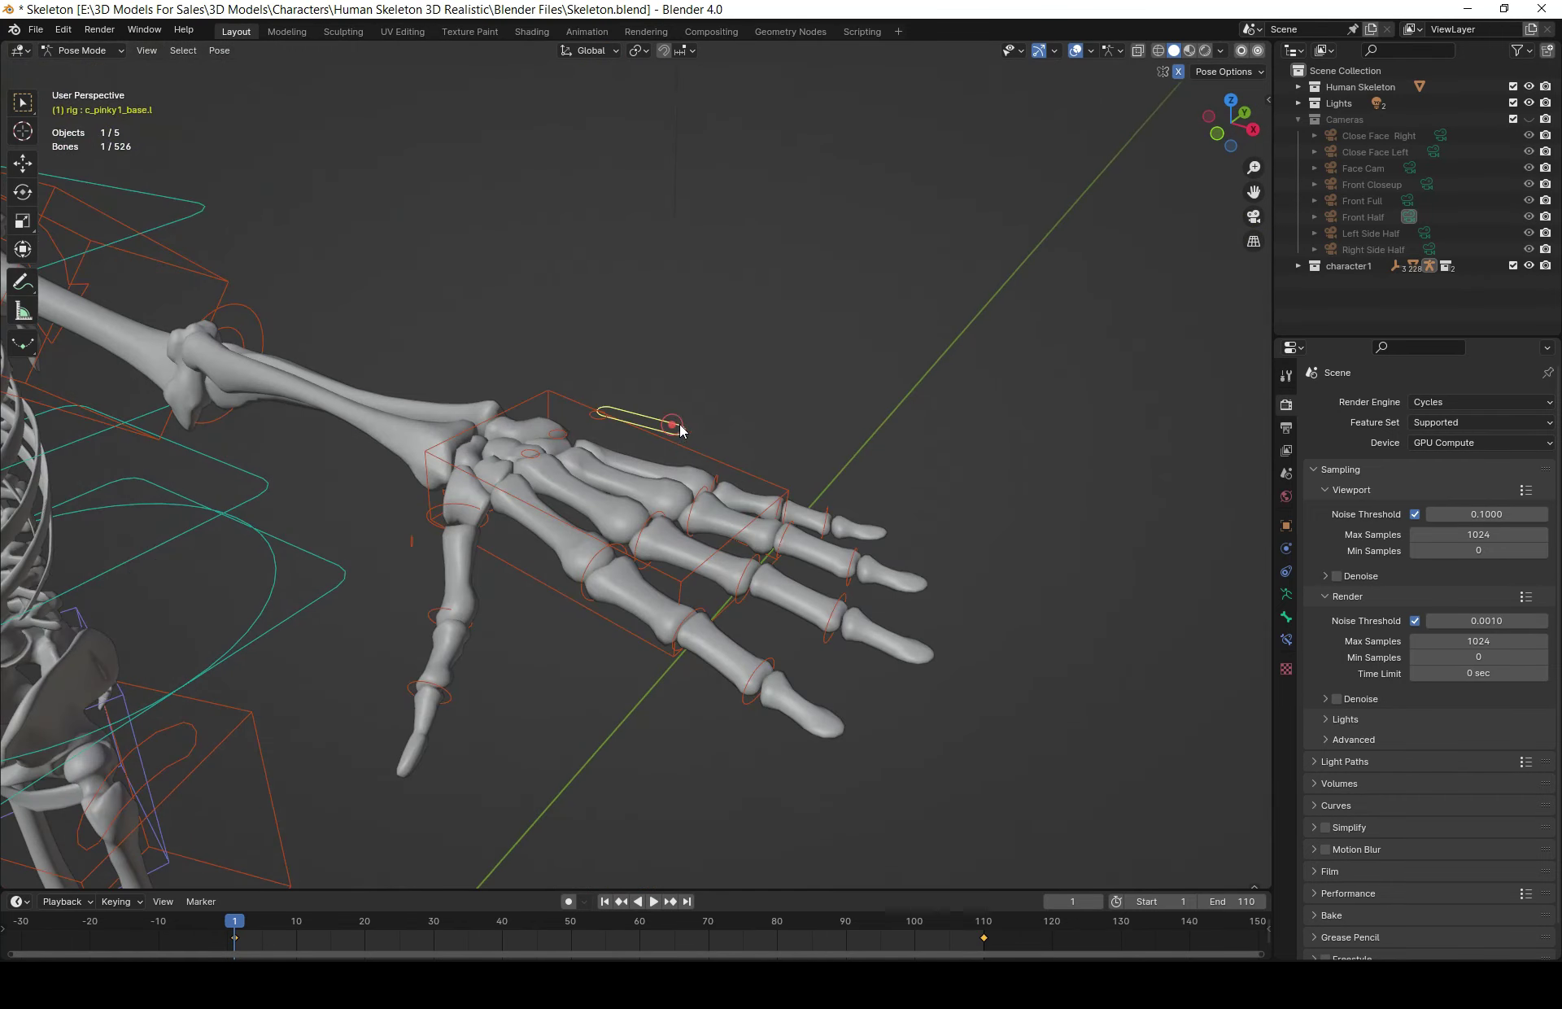
mouse_move(680, 423)
middle_down()
mouse_move(753, 393)
mouse_move(723, 398)
mouse_move(722, 345)
mouse_move(732, 366)
middle_up()
key(r)
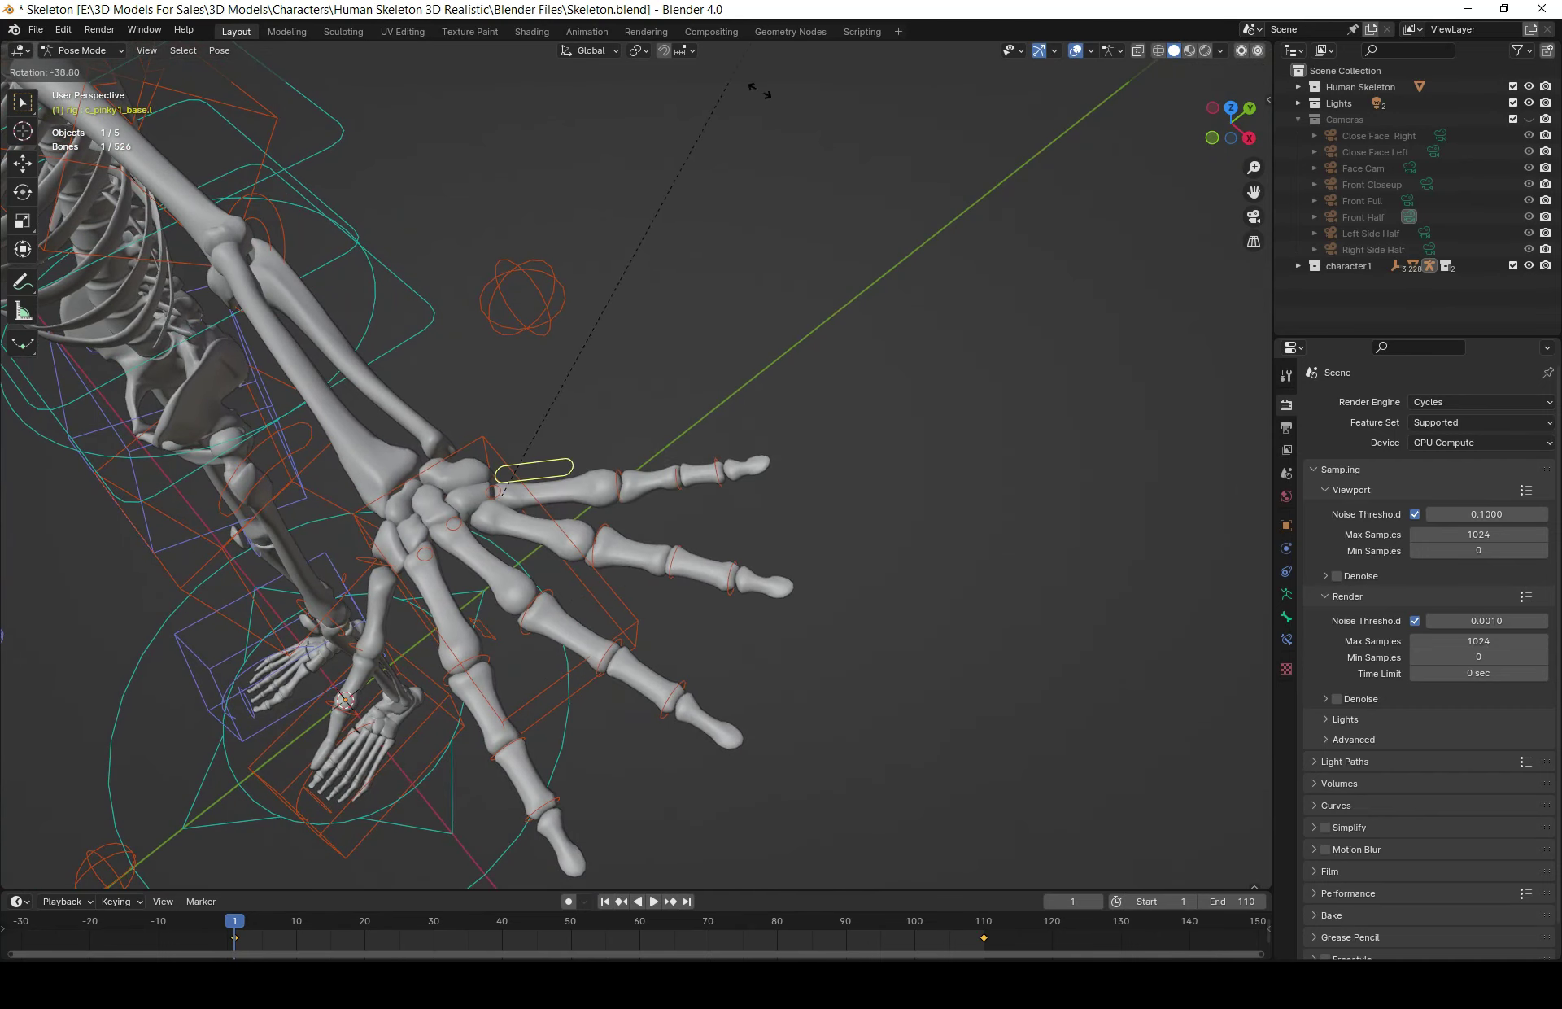
click(711, 379)
mouse_move(711, 379)
middle_down()
mouse_move(808, 326)
mouse_move(789, 314)
mouse_move(797, 273)
mouse_move(420, 505)
middle_up()
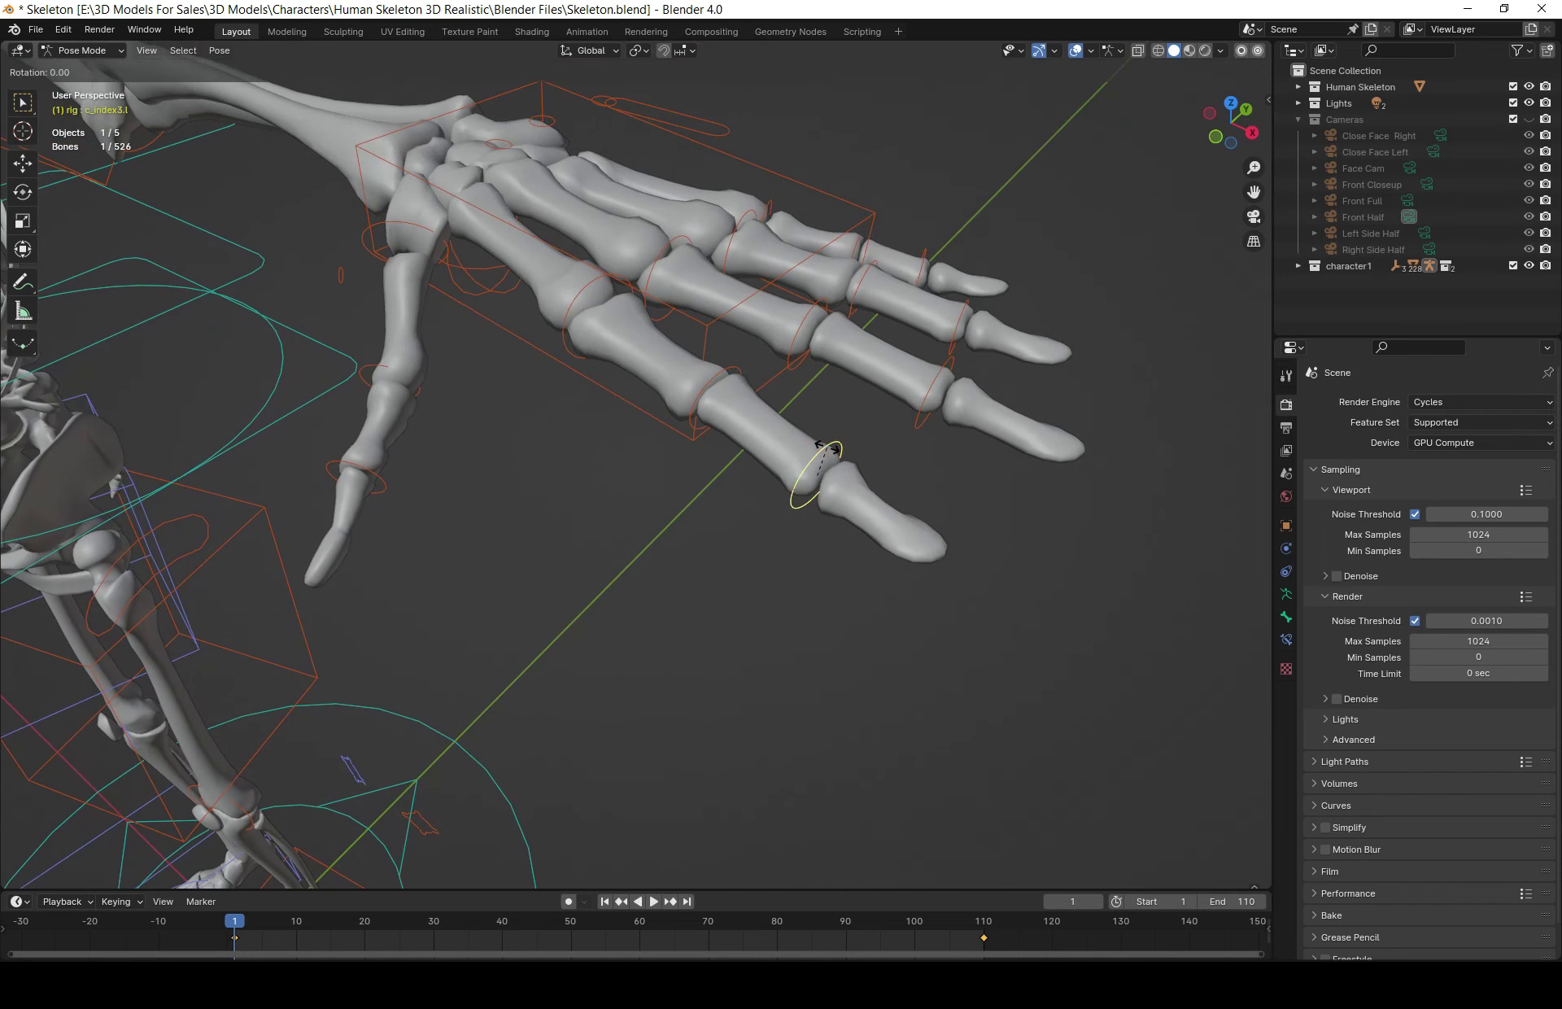
Bend the index fingertip, middle finger joint and tip, and ring fingertip on Y, nearly straight
key(y)
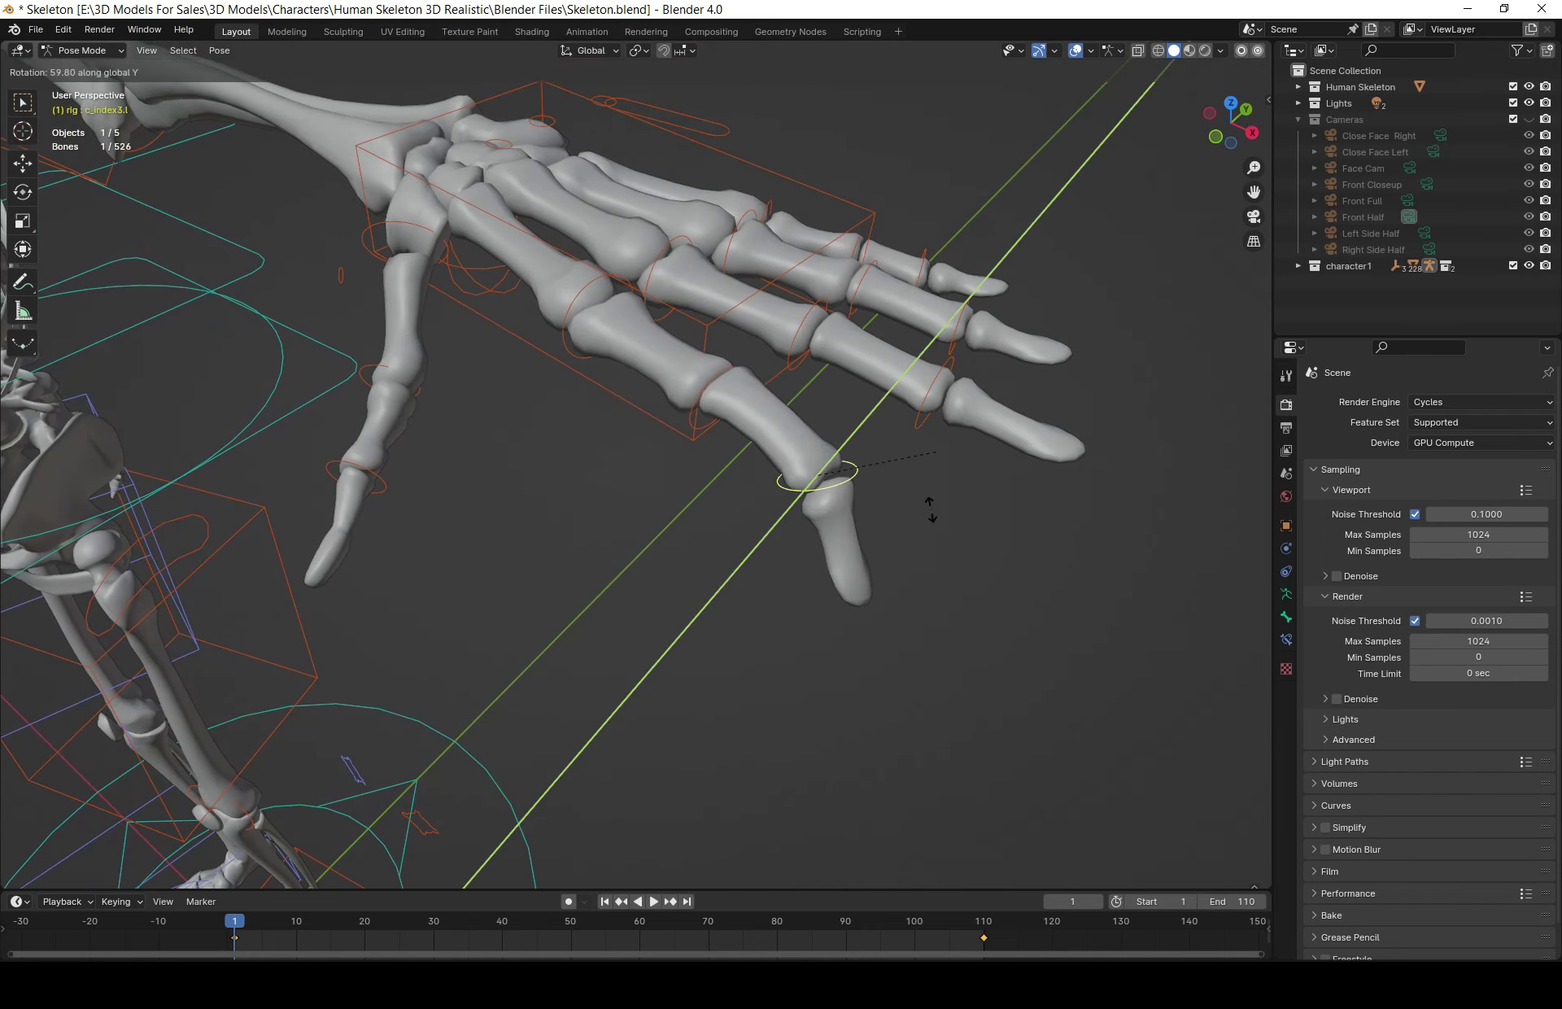
click(864, 348)
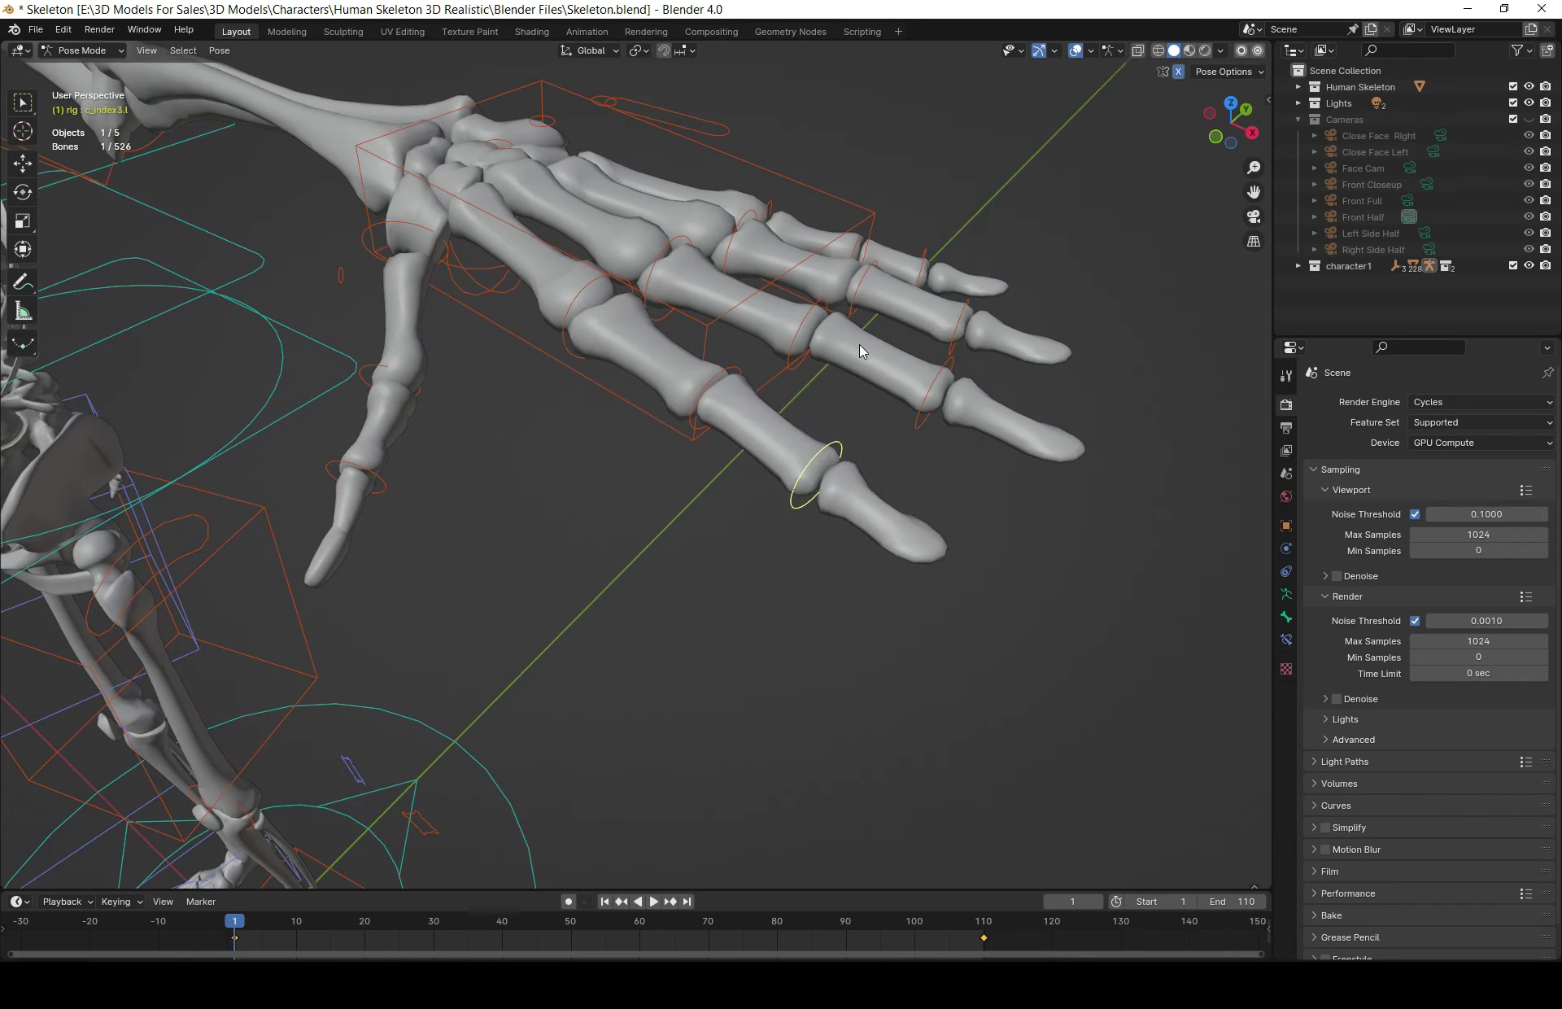
click(810, 336)
key(r)
key(y)
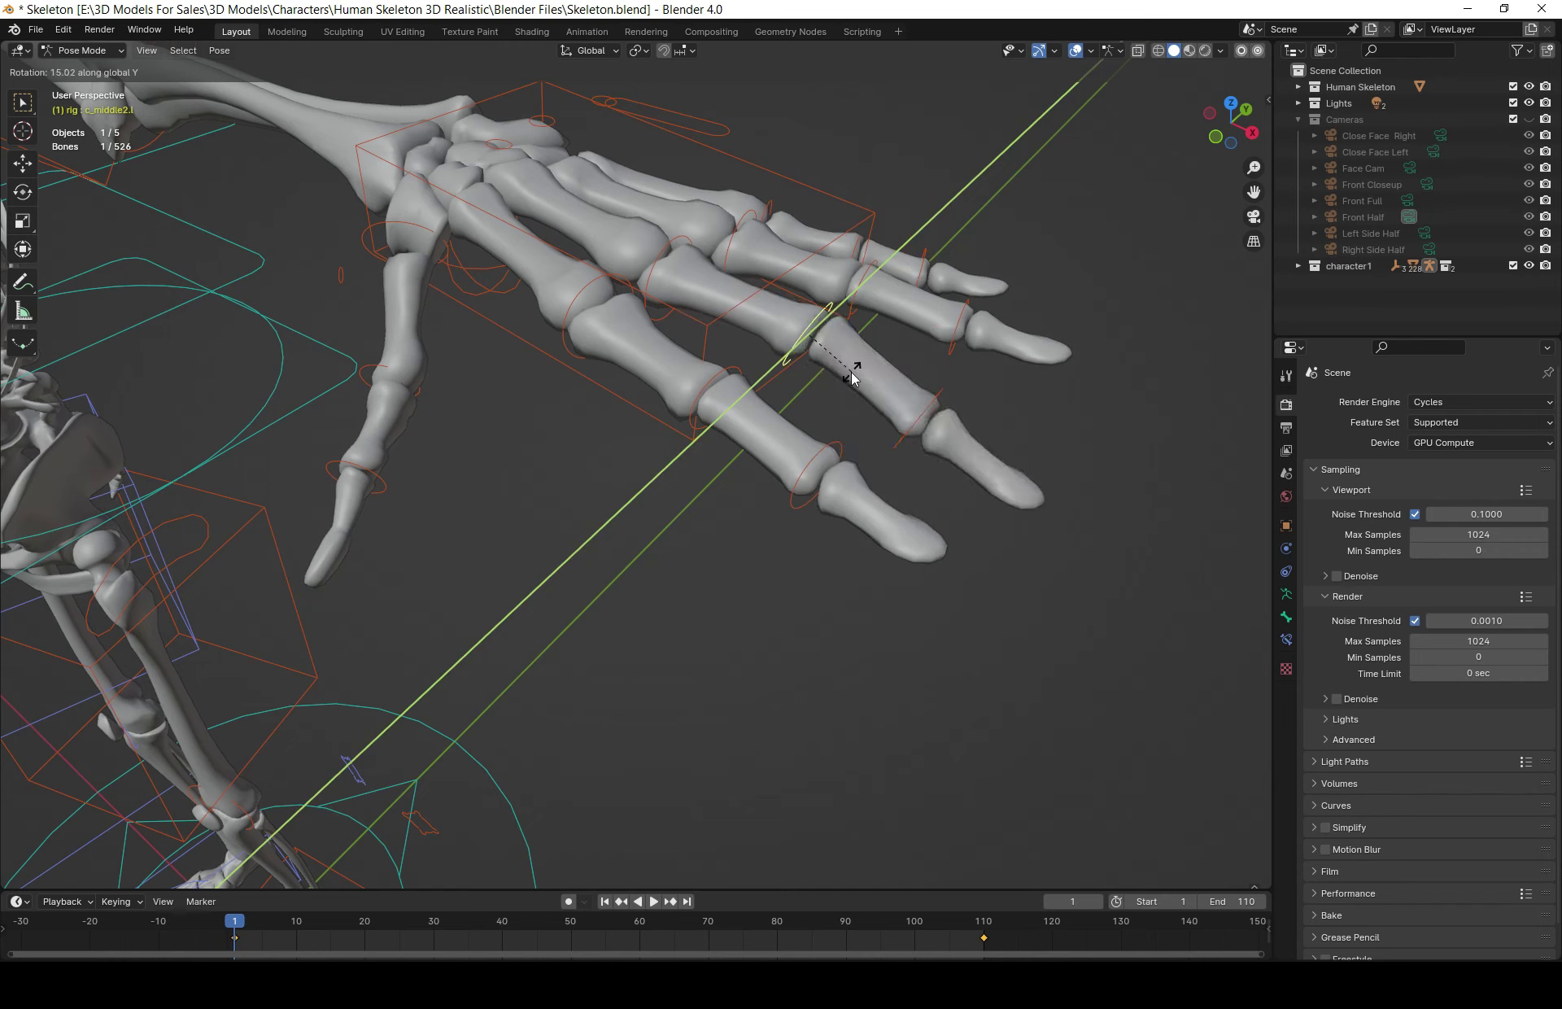
click(930, 397)
key(r)
key(y)
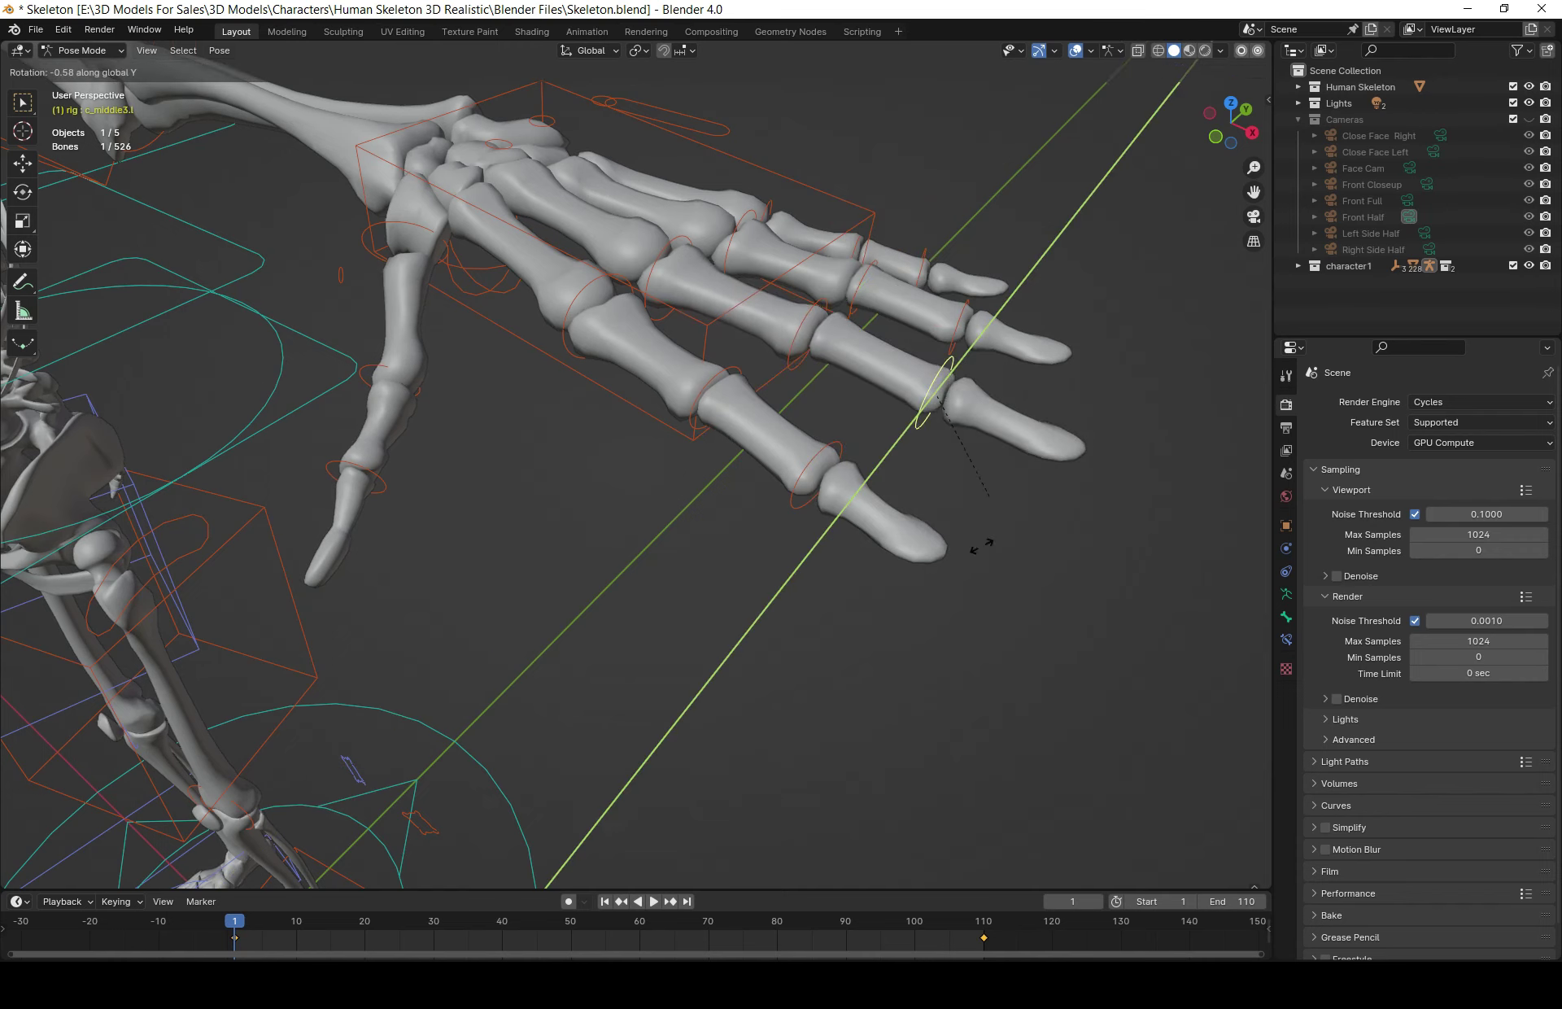
click(955, 377)
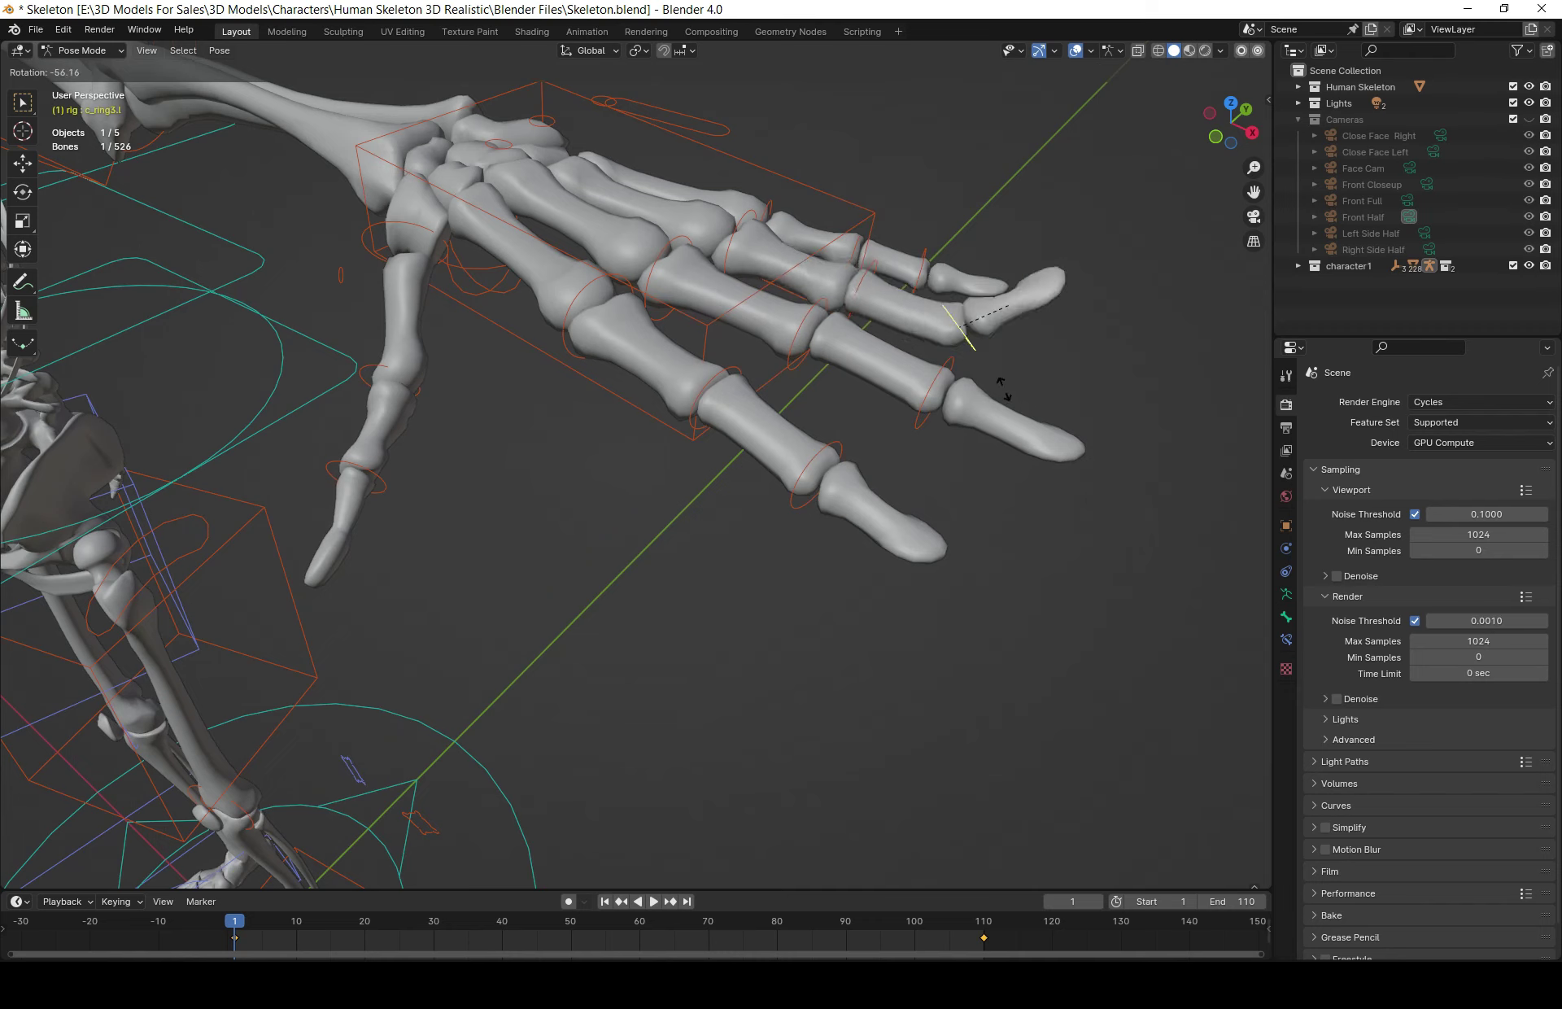
click(994, 374)
Try rotating the ring finger base on Z, X and Y, and the pinky tip, cancelling each
click(753, 250)
key(r)
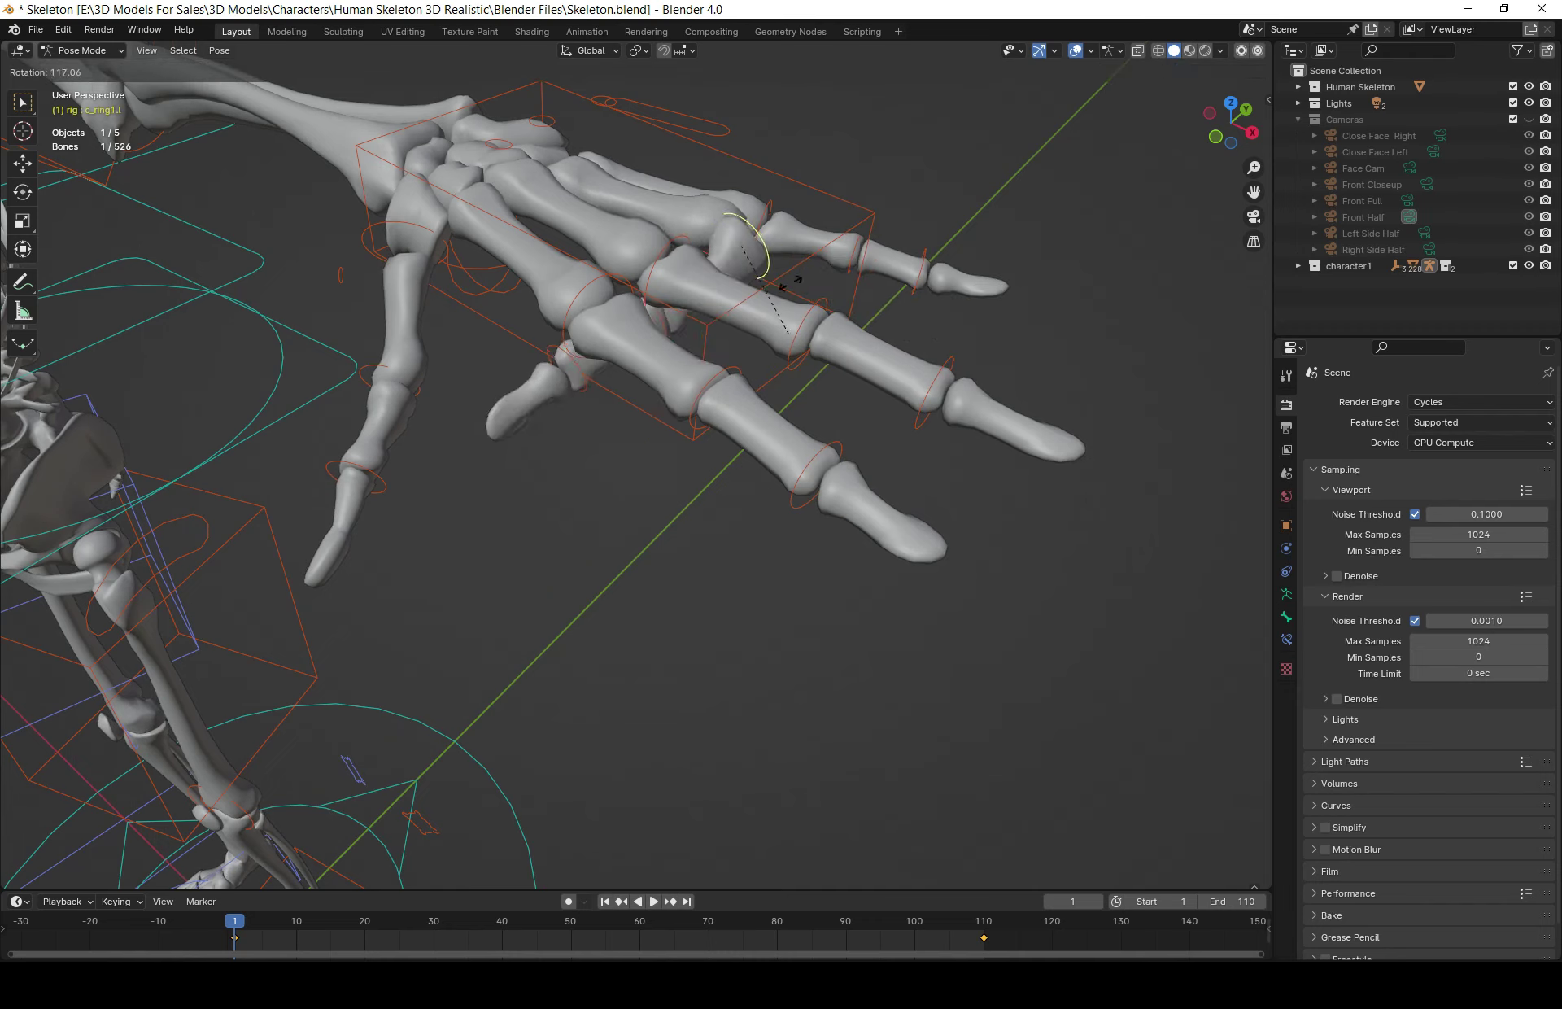
key(z)
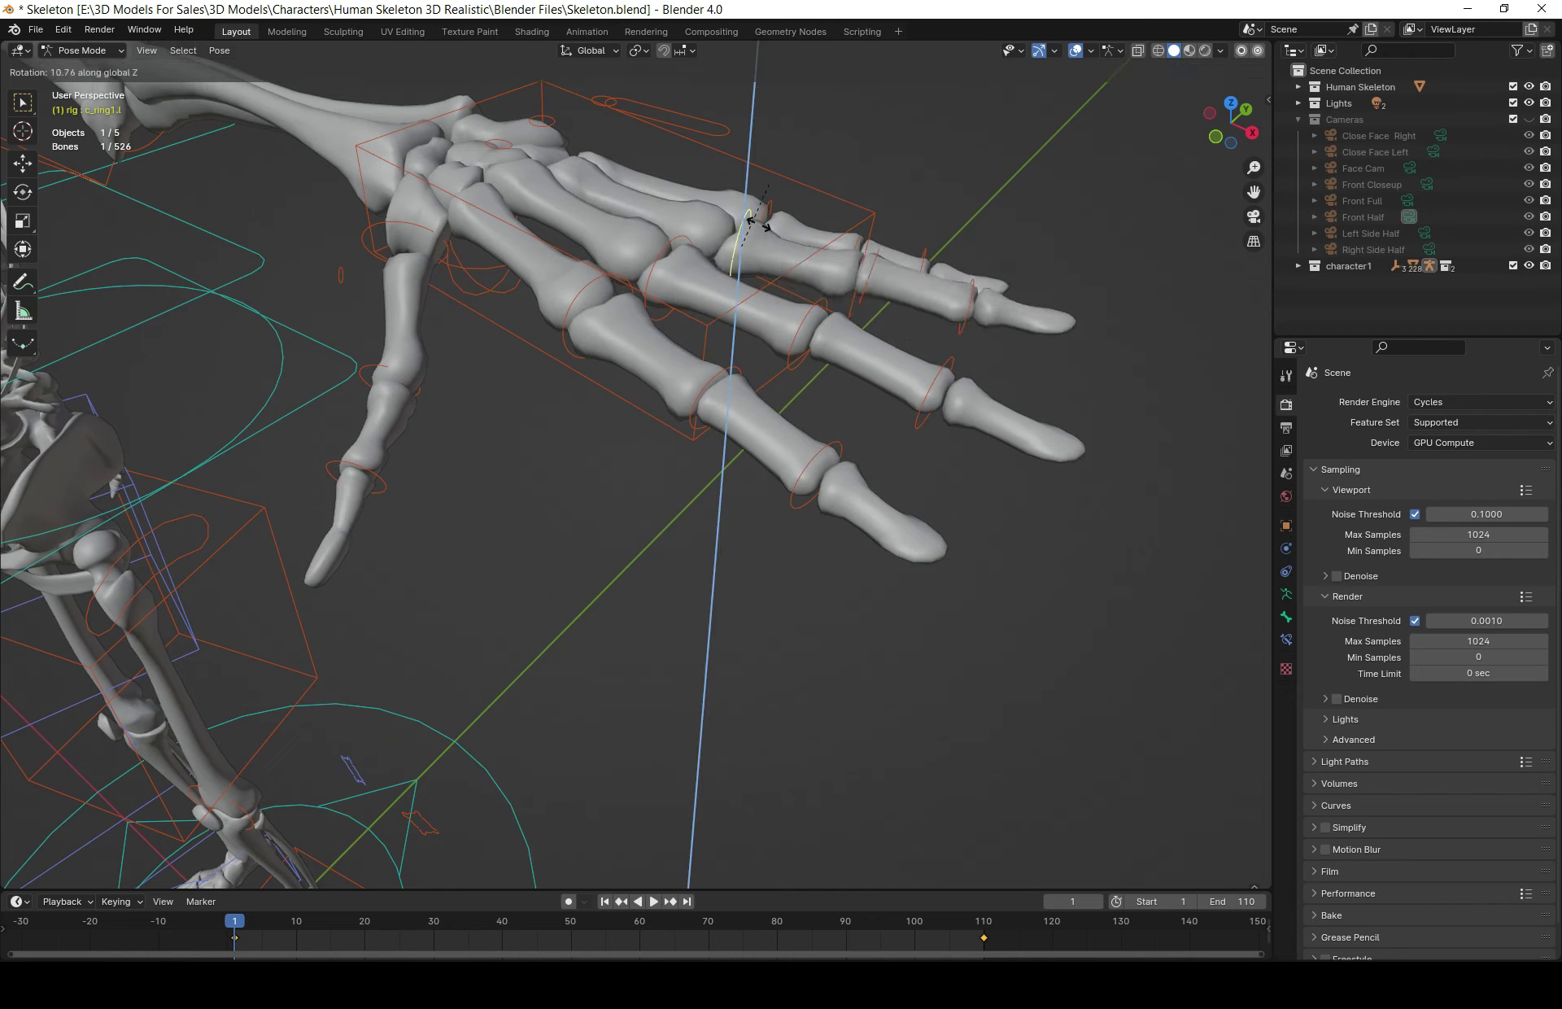
key(x)
key(y)
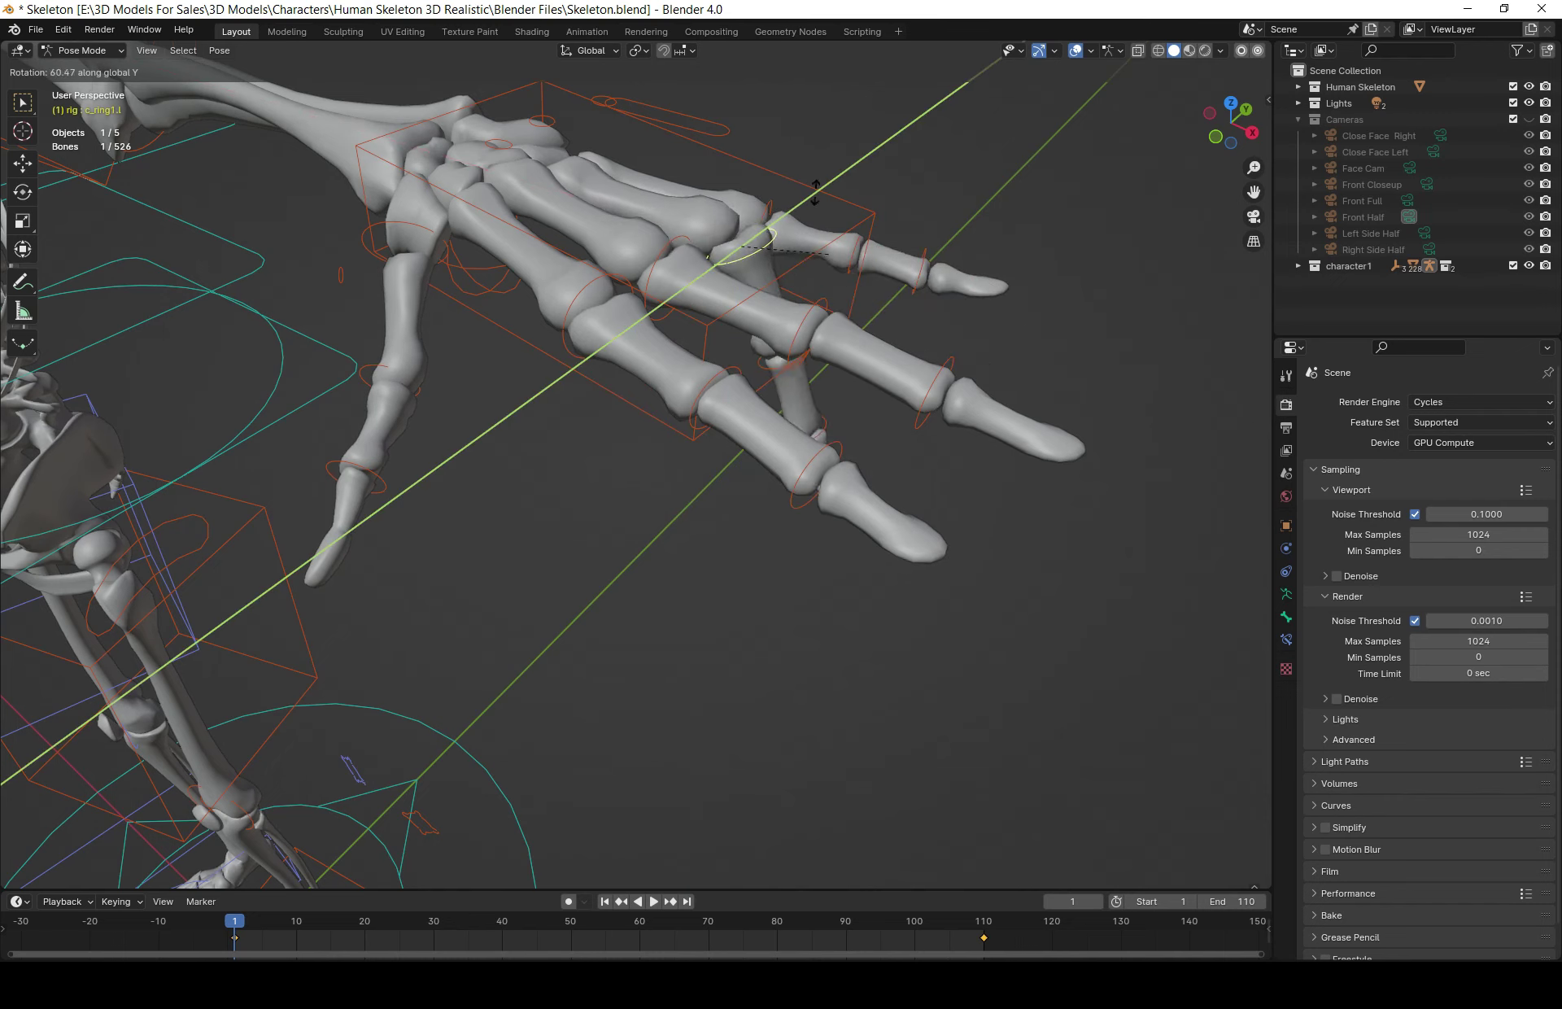
key(Escape)
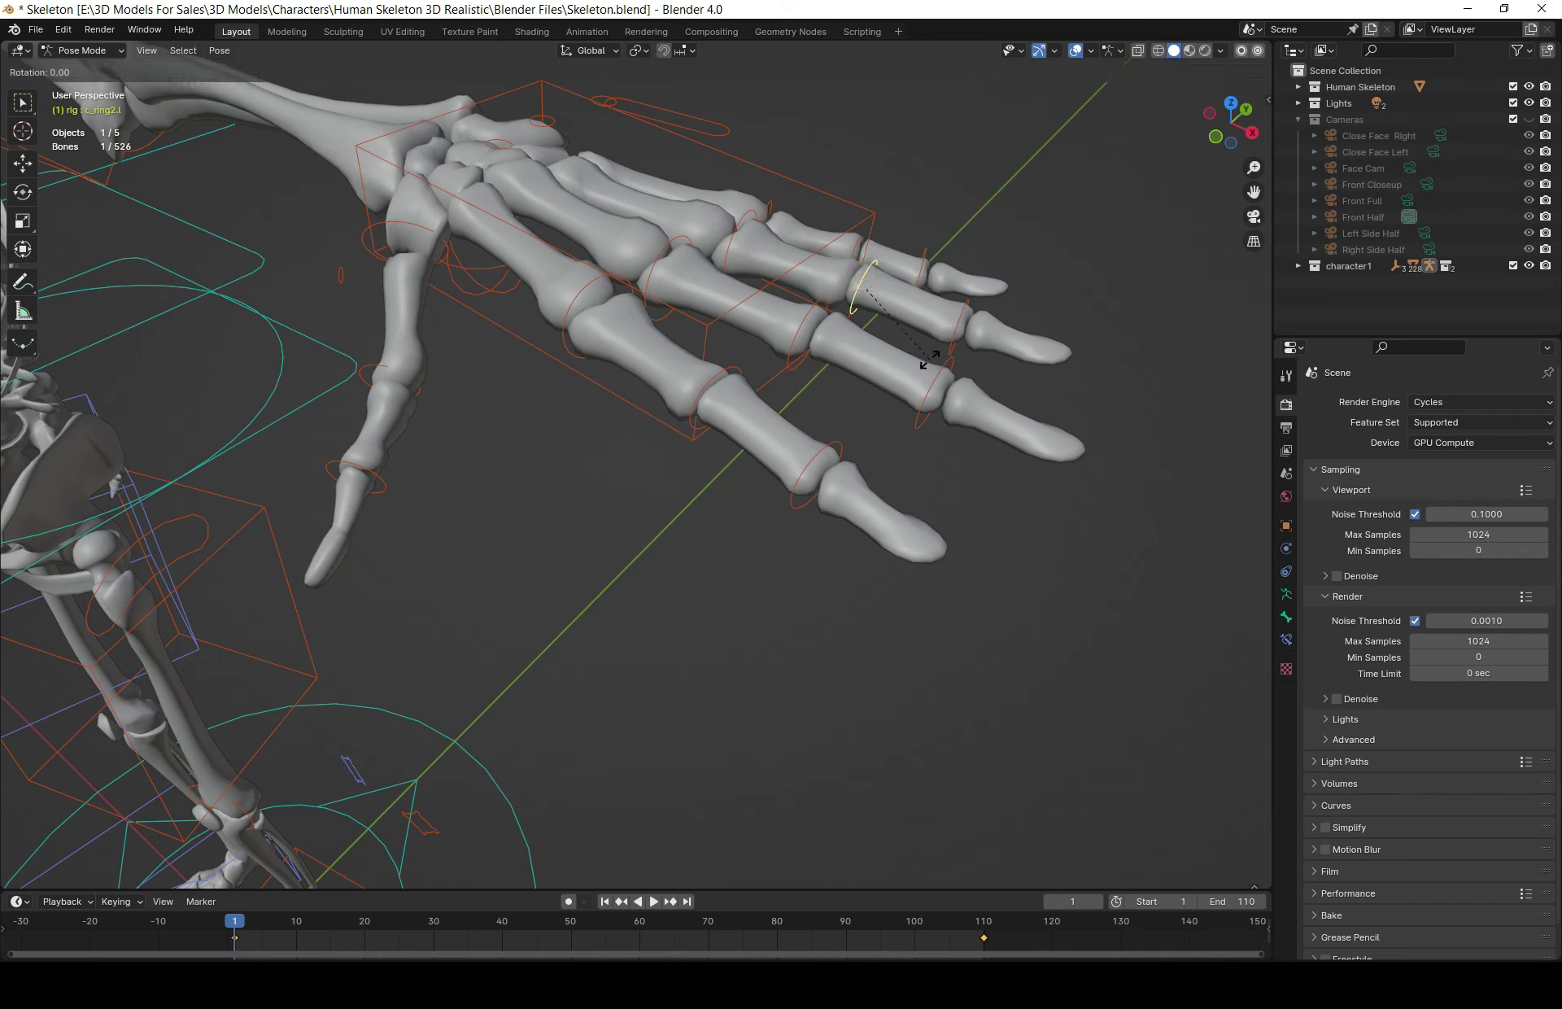
key(y)
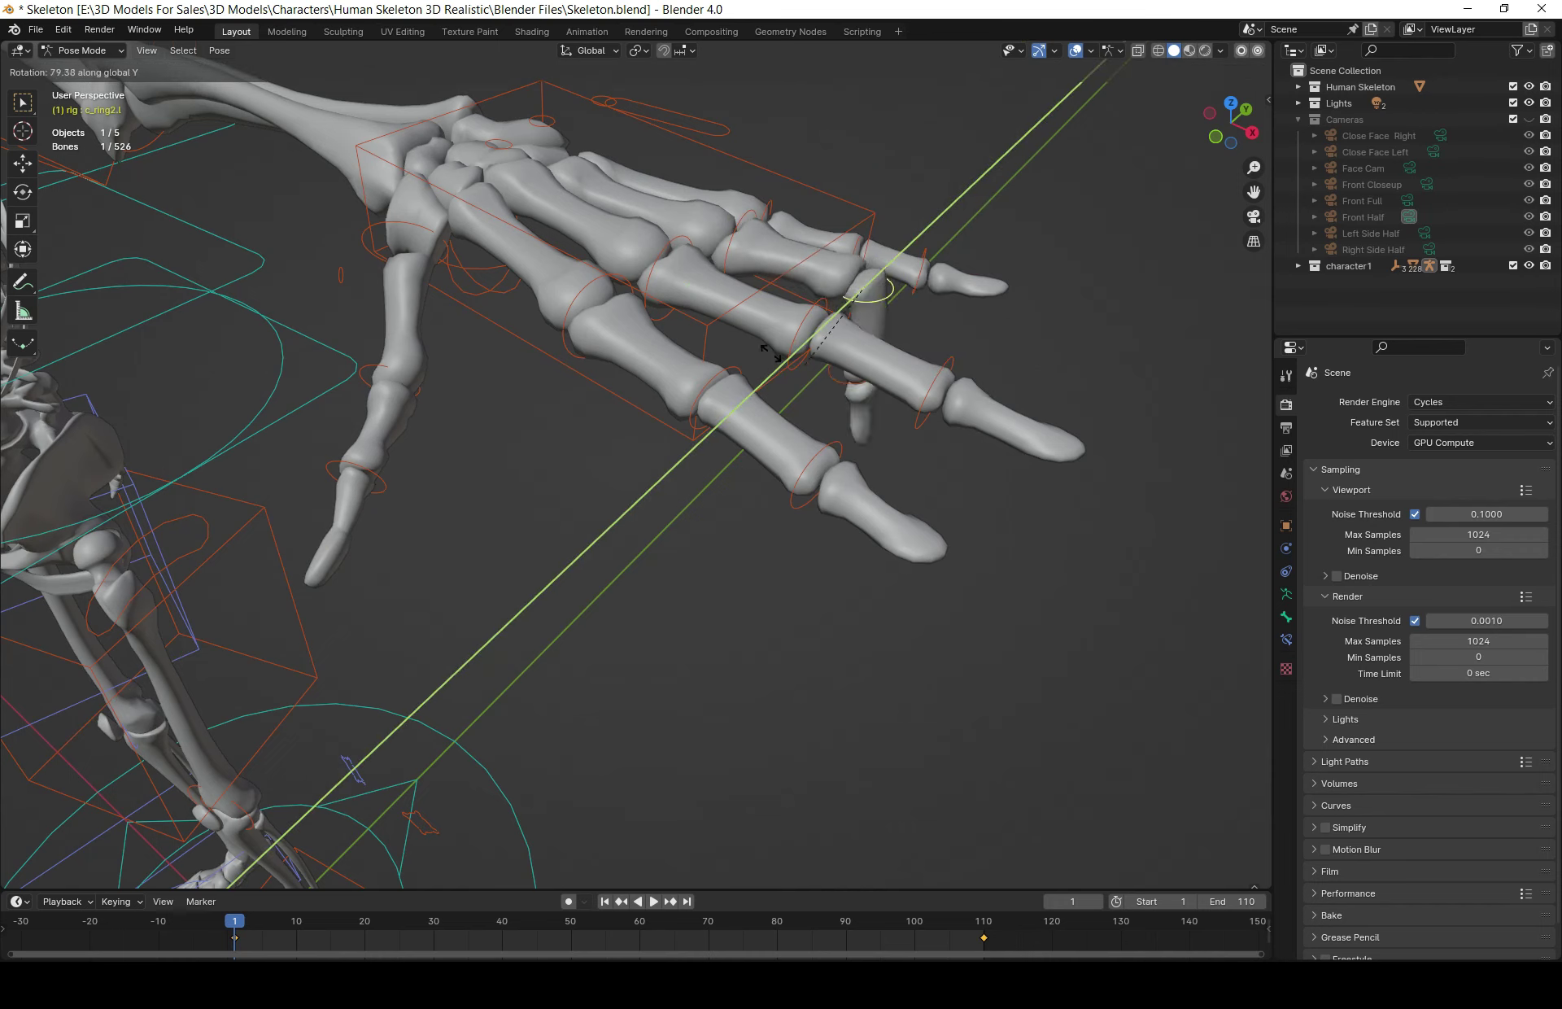
key(Escape)
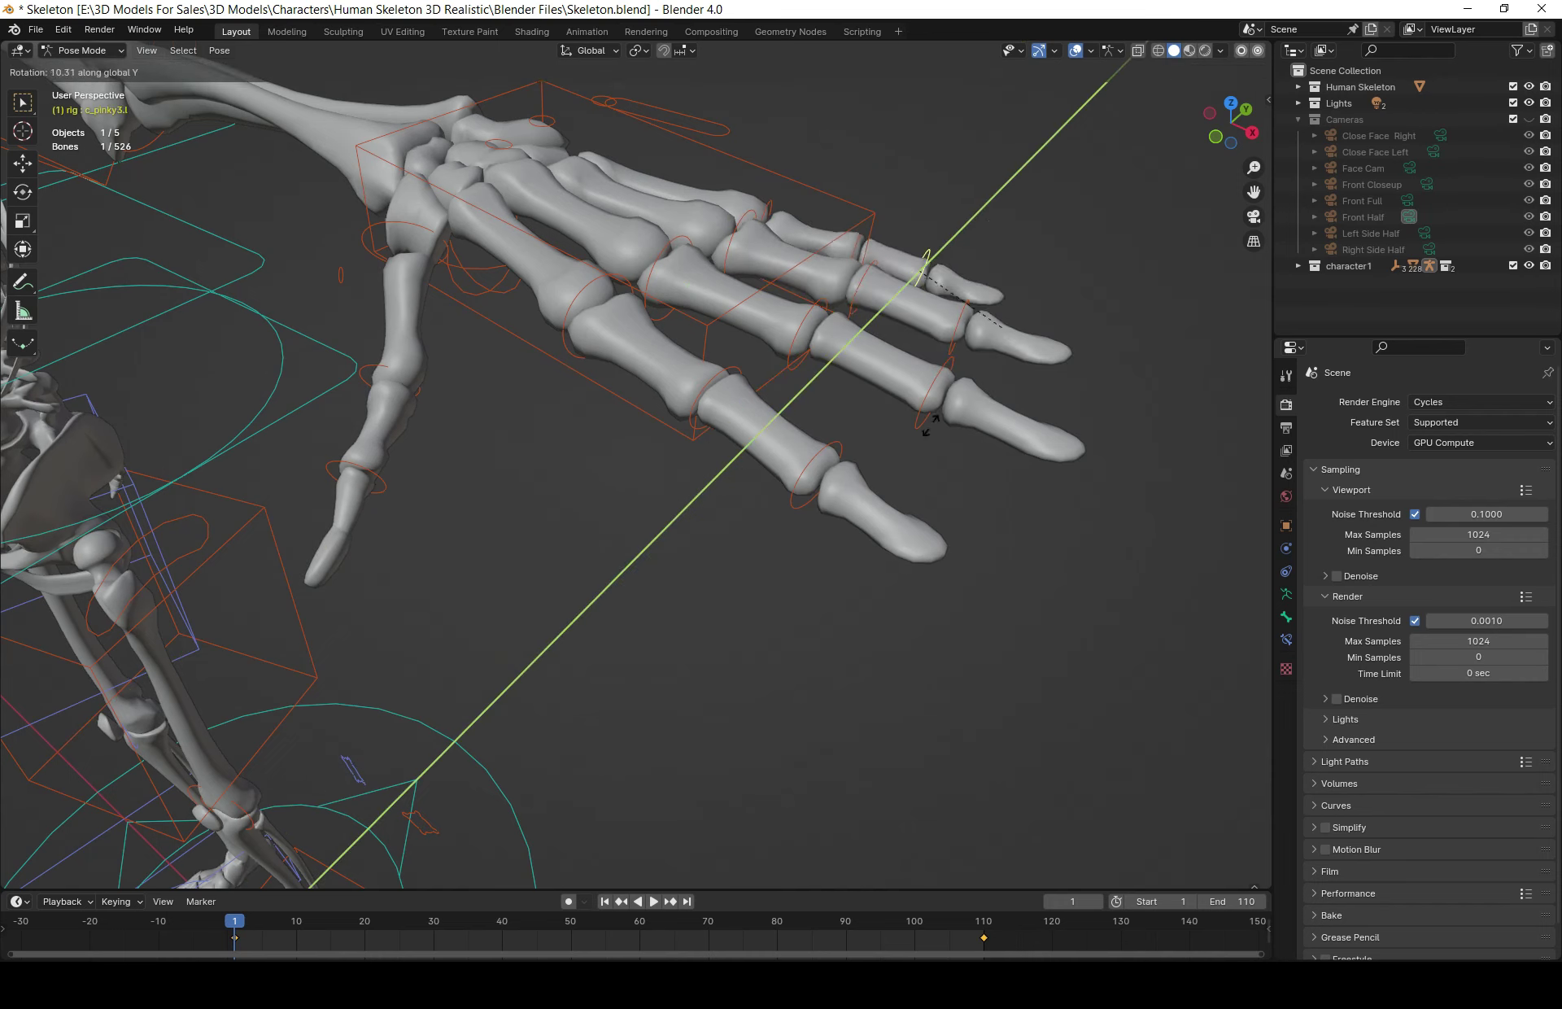
key(Escape)
Rotate the thumb tip bone, then pull back to the whole skeleton
scroll(529, 363, down, 4)
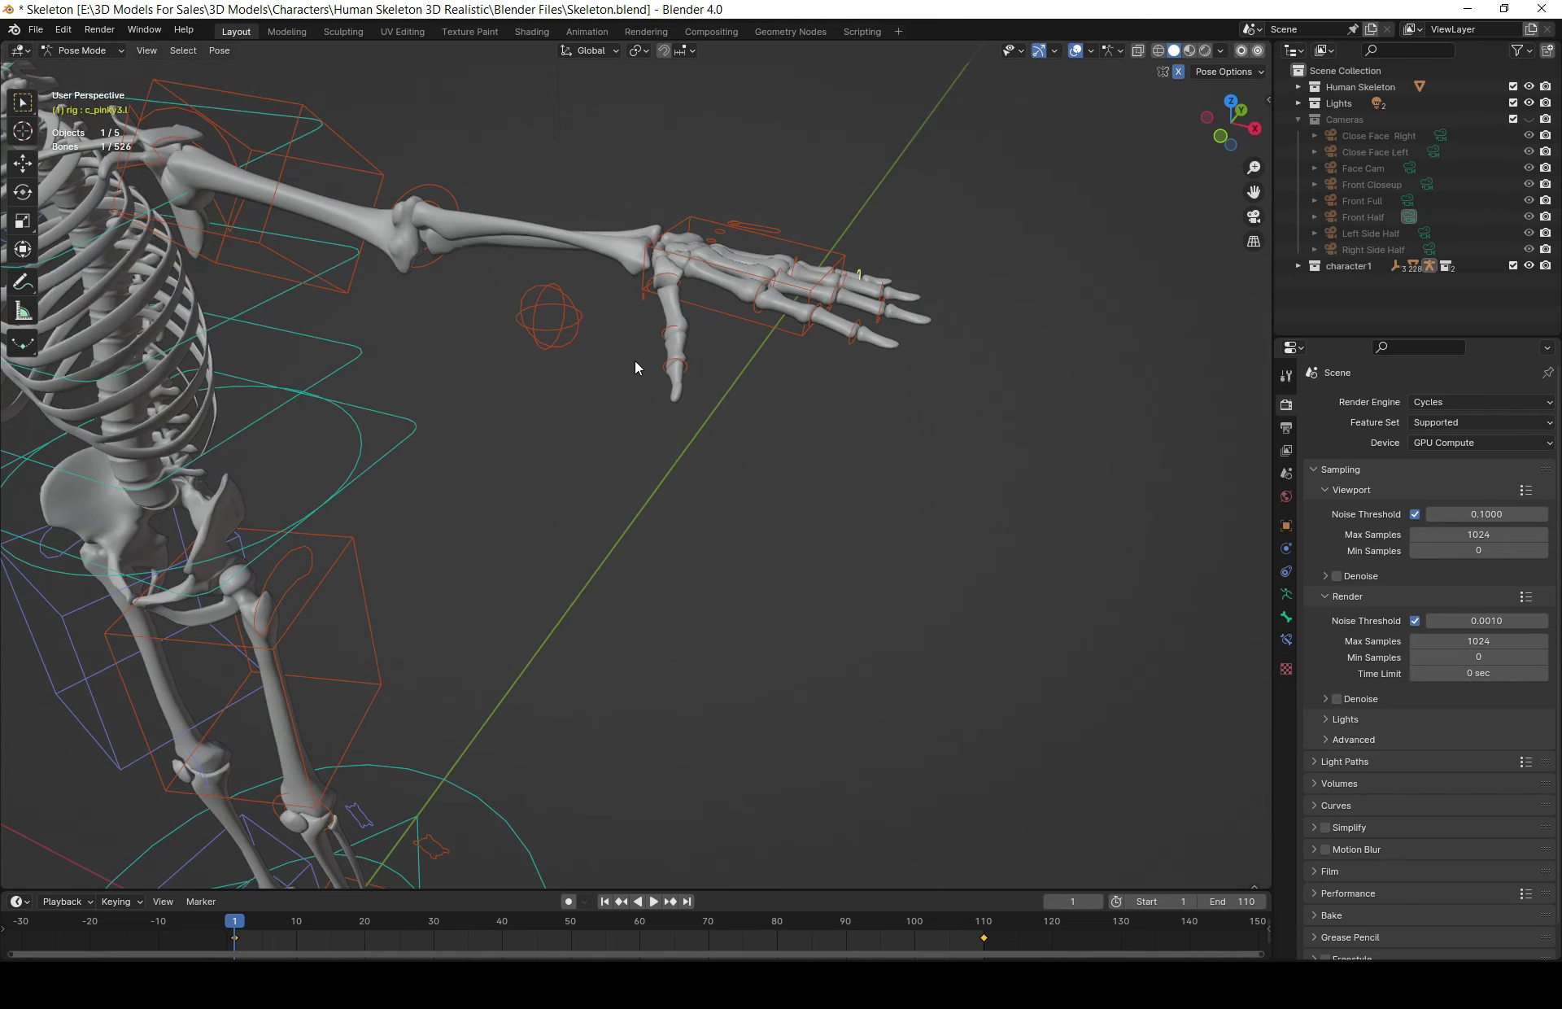
click(683, 364)
key(r)
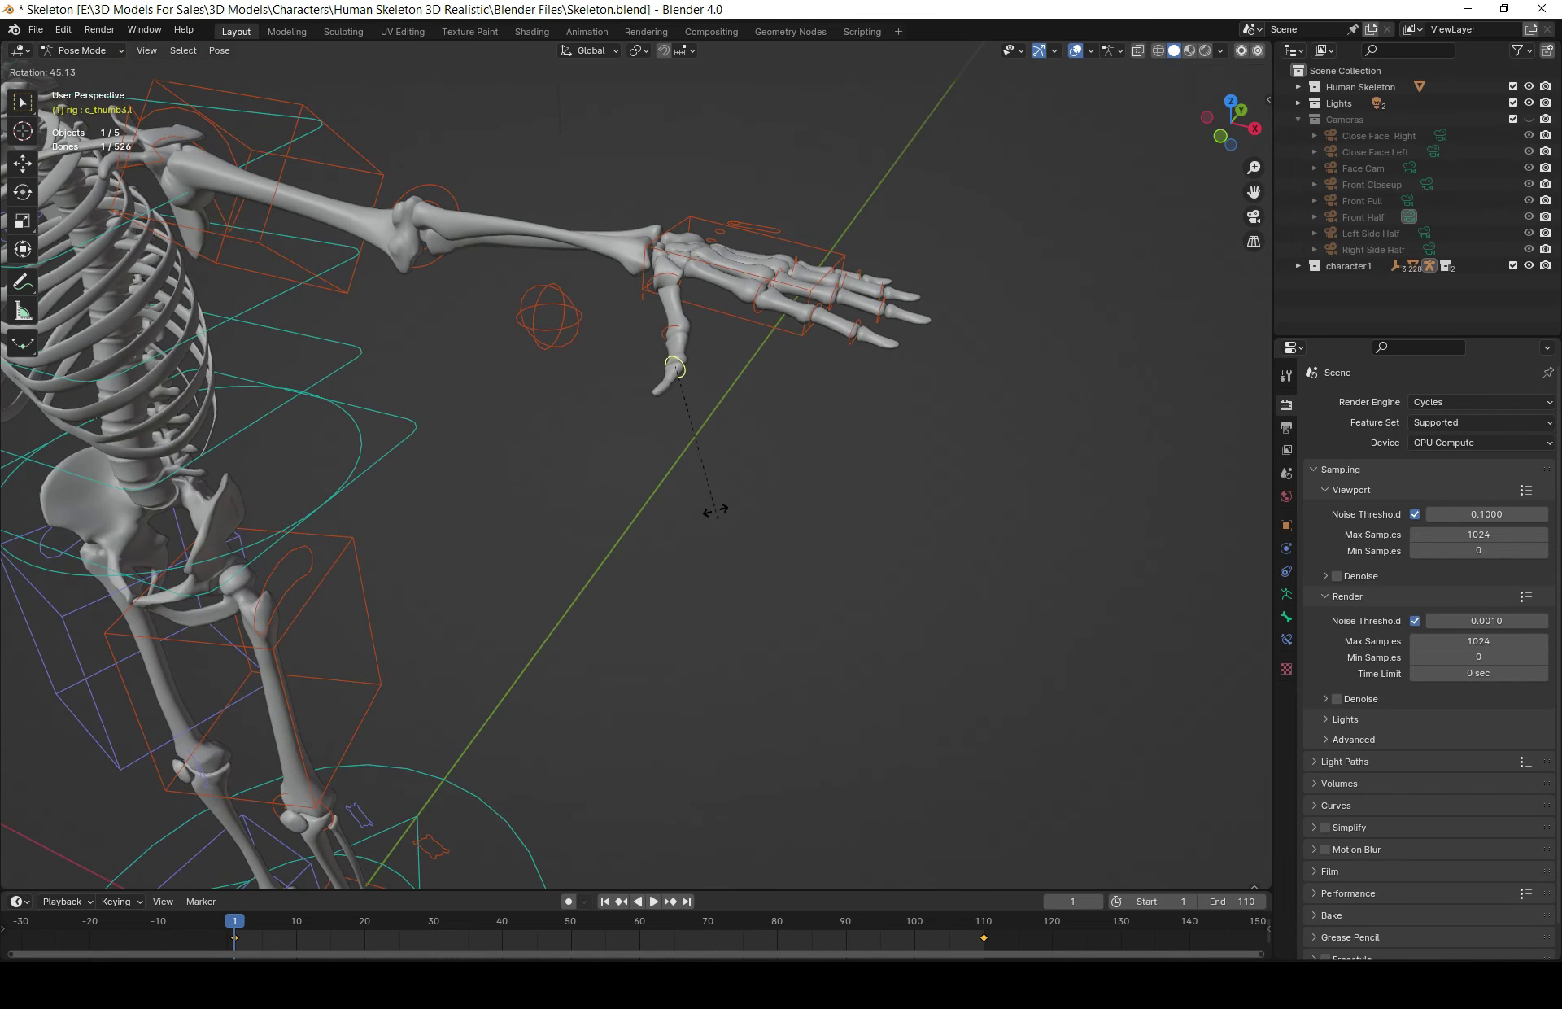
scroll(625, 544, down, 5)
mouse_move(624, 544)
middle_down()
mouse_move(704, 502)
mouse_move(659, 461)
middle_up()
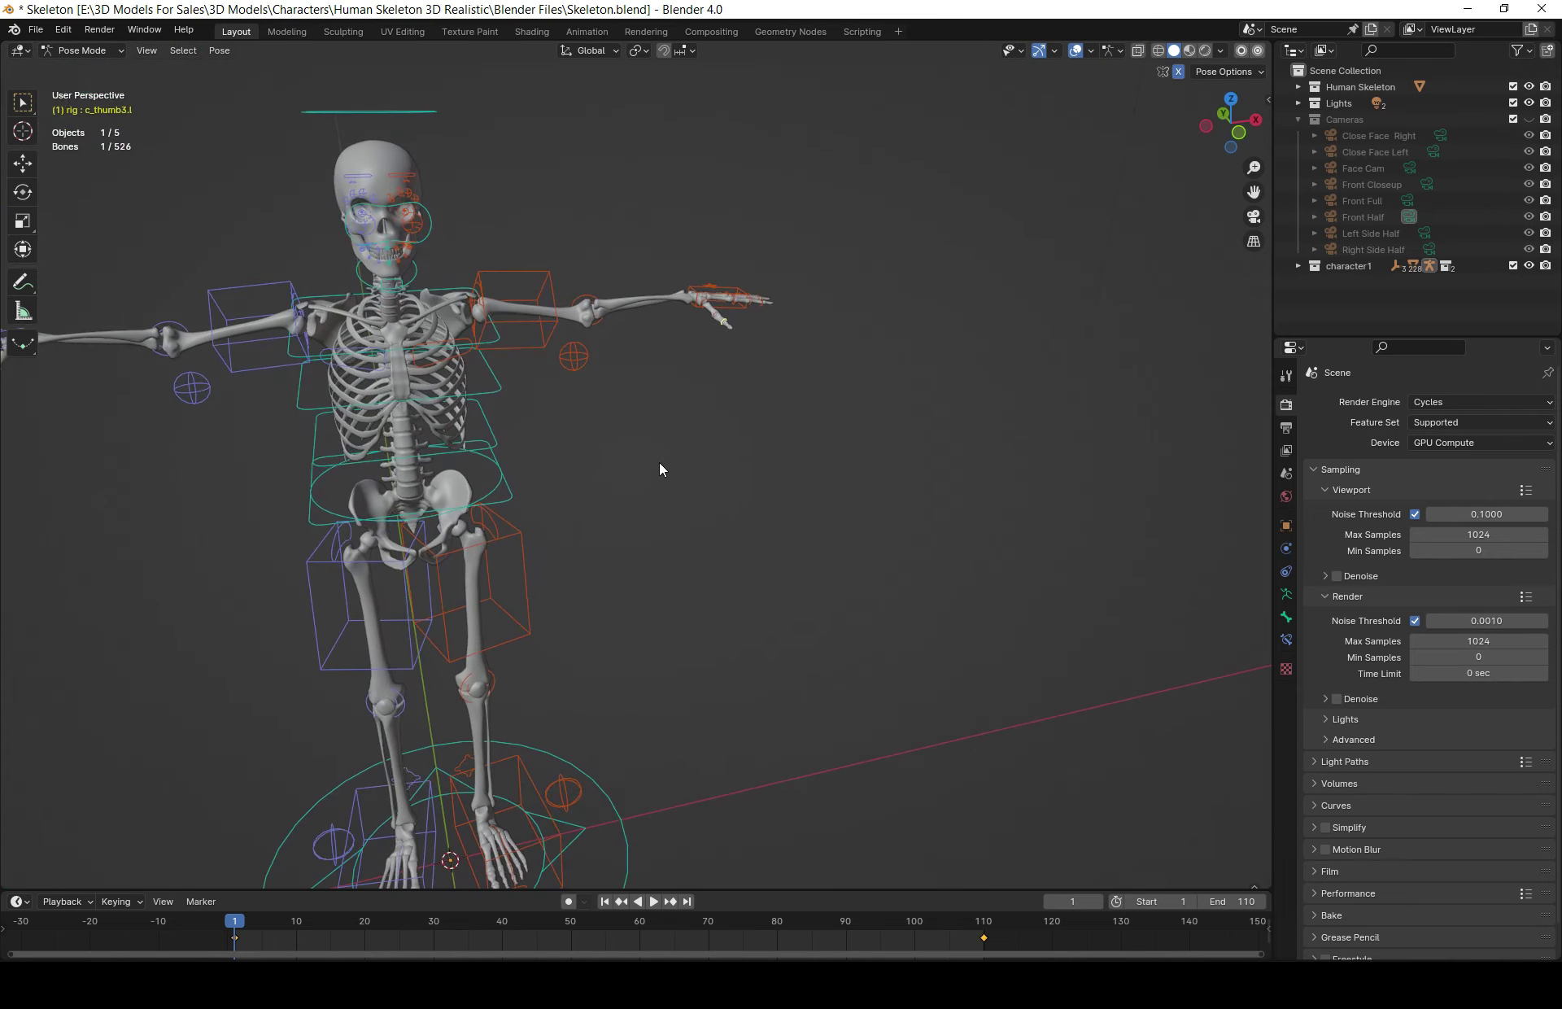
Deselect all bones and centre the skeleton in Front Orthographic view
click(706, 434)
key(KP_1)
shift+middle_drag(631, 652, 738, 706)
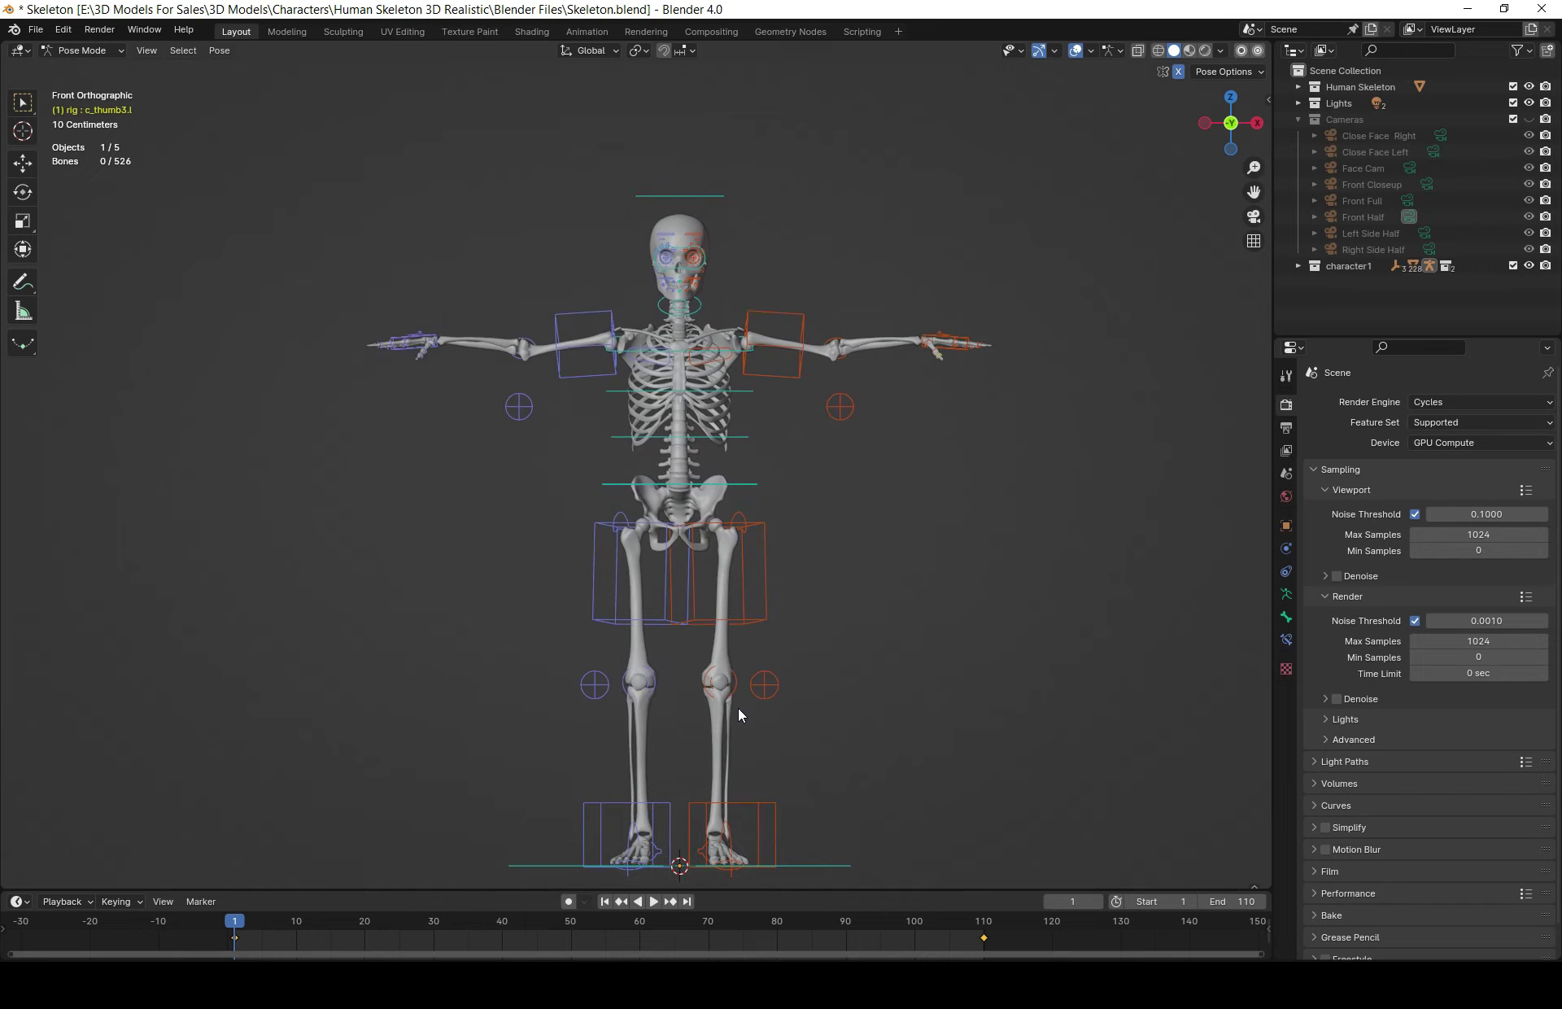